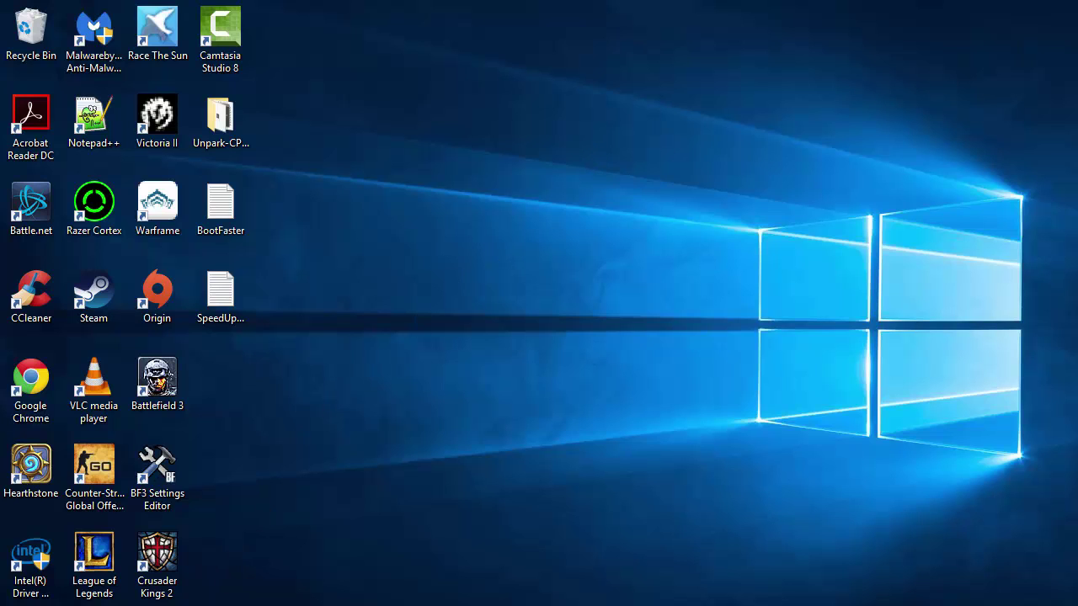
- Browse the installed programs list: Adobe Acrobat Reader DC, BF3 Settings Editor, VLC, Warframe, Notepad++
{"action": "key", "text": "super+c"}
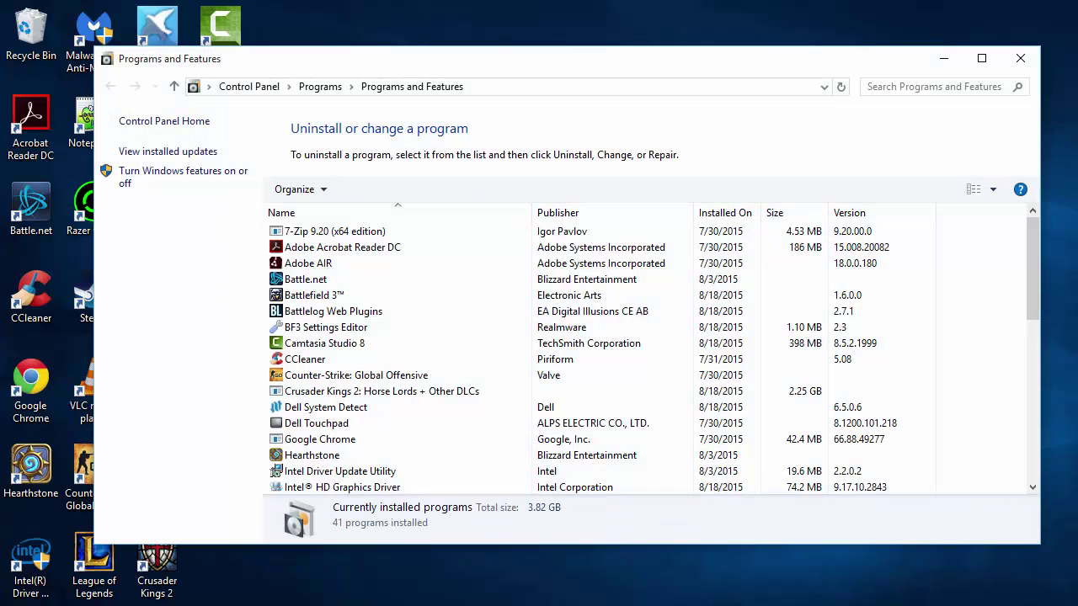
{"action": "left_click", "coordinate": [421, 247]}
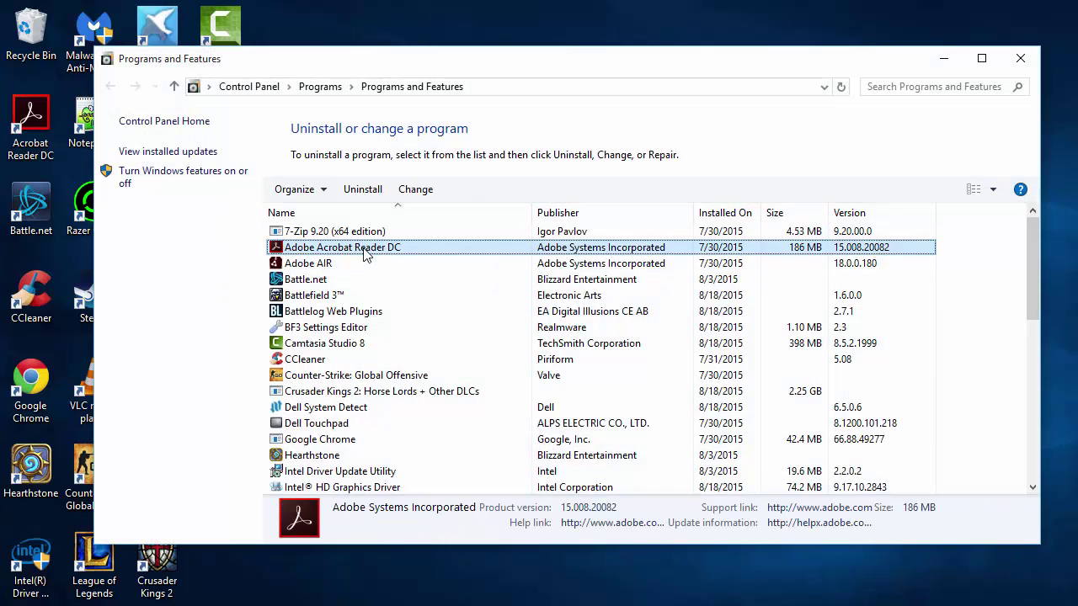
{"action": "left_click", "coordinate": [496, 333]}
{"action": "scroll", "coordinate": [472, 354], "scroll_direction": "down", "scroll_amount": 2}
{"action": "left_click", "coordinate": [447, 379]}
{"action": "scroll", "coordinate": [488, 368], "scroll_direction": "down", "scroll_amount": 6}
{"action": "scroll", "coordinate": [489, 368], "scroll_direction": "up", "scroll_amount": 3}
{"action": "left_click", "coordinate": [471, 408]}
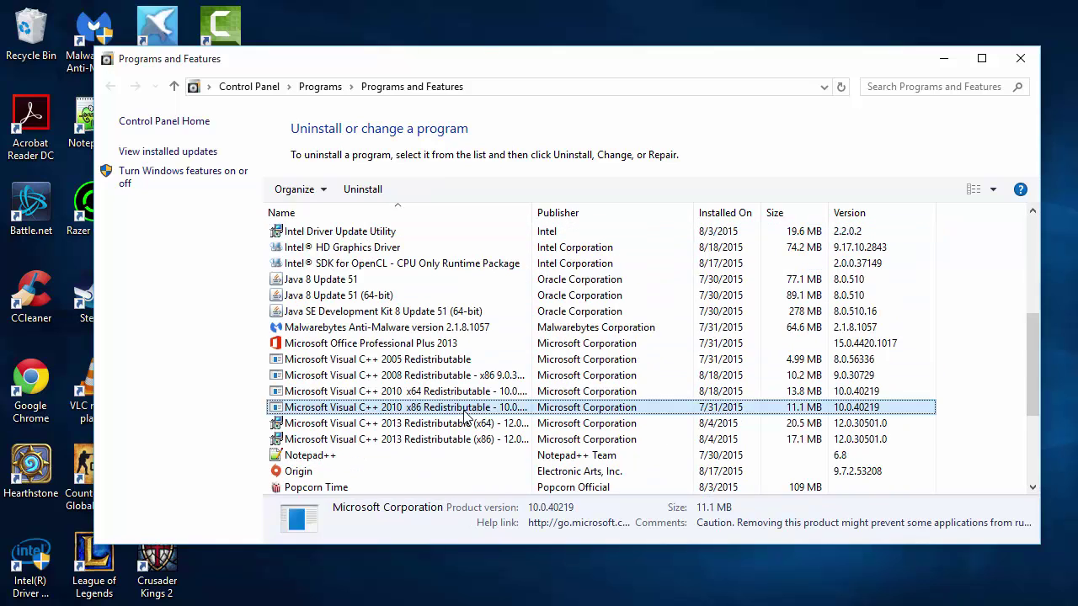
{"action": "scroll", "coordinate": [454, 443], "scroll_direction": "down", "scroll_amount": 4}
{"action": "left_click", "coordinate": [441, 455]}
{"action": "left_click", "coordinate": [436, 469]}
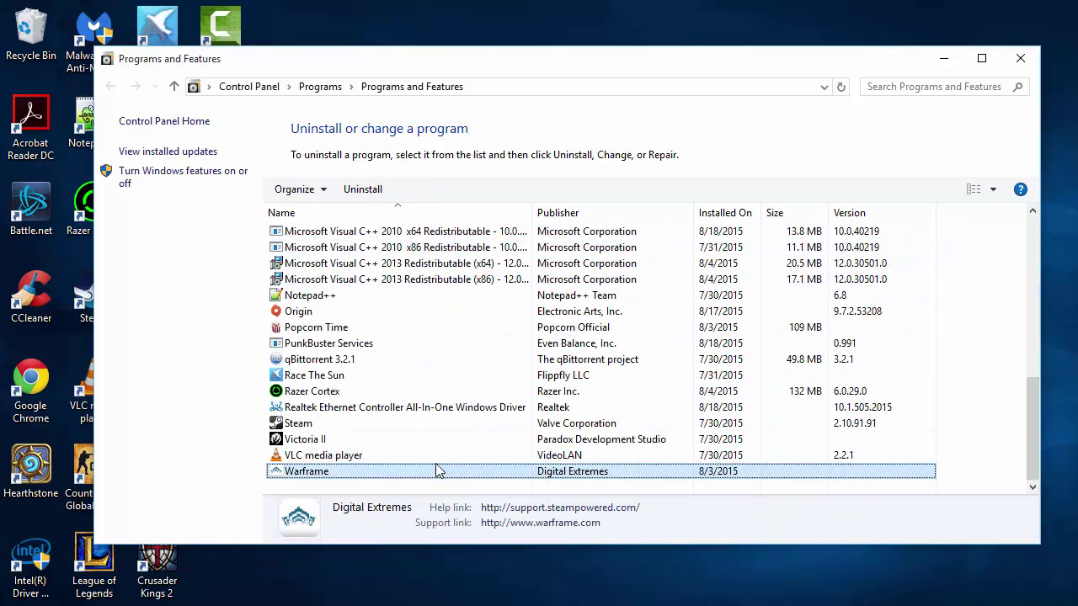
{"action": "left_click", "coordinate": [426, 456]}
{"action": "left_click", "coordinate": [384, 392]}
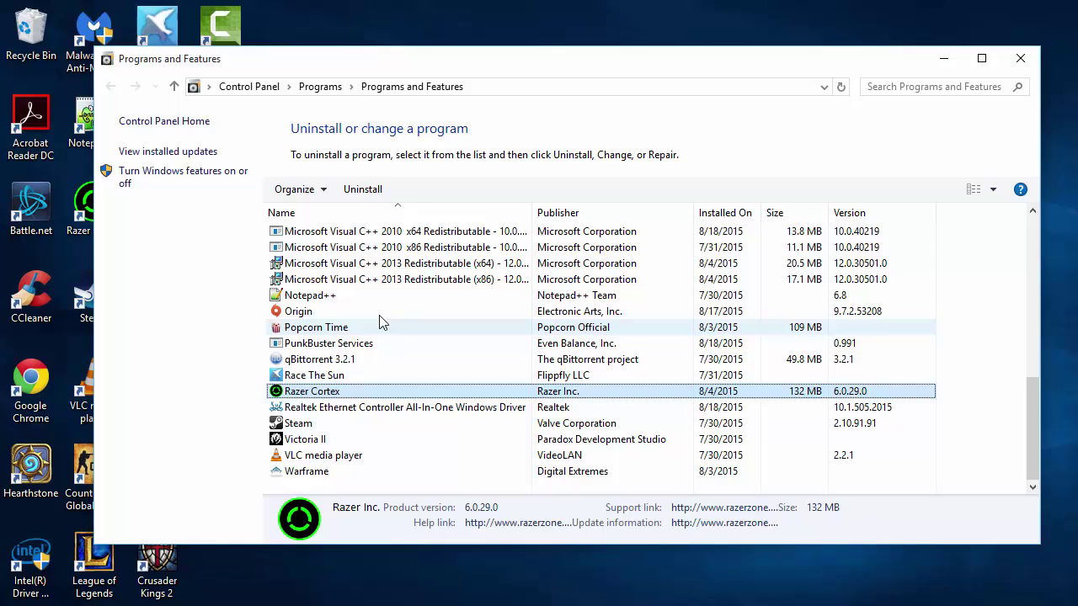
{"action": "left_click", "coordinate": [381, 297]}
{"action": "scroll", "coordinate": [396, 354], "scroll_direction": "up", "scroll_amount": 10}
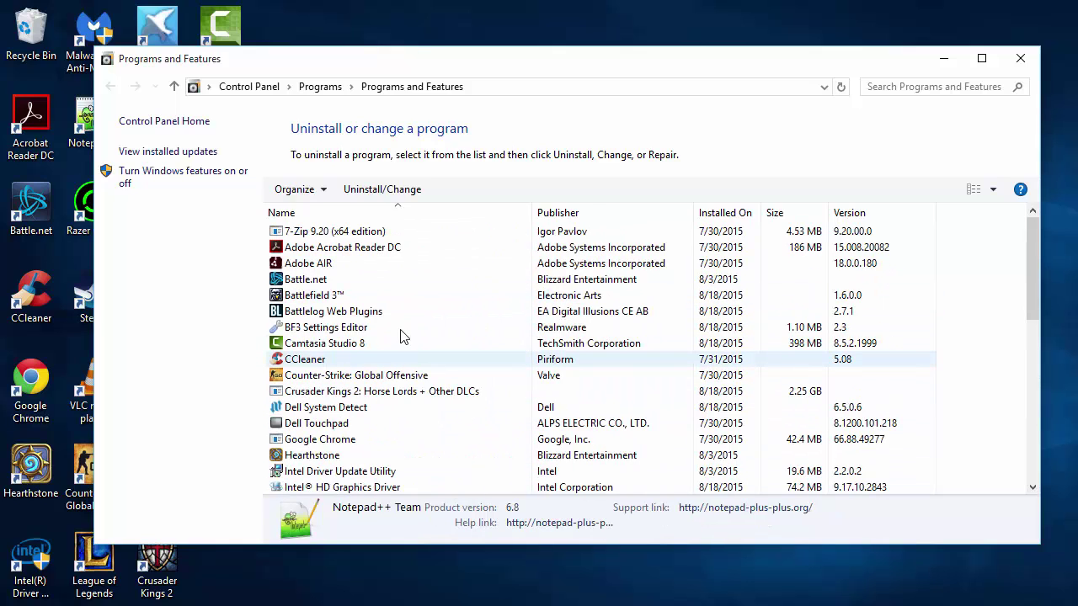
- Review more programs such as CCleaner, Dell Touchpad and Crusader Kings 2, then close the list
{"action": "left_click", "coordinate": [396, 295]}
{"action": "left_click", "coordinate": [381, 359]}
{"action": "scroll", "coordinate": [468, 286], "scroll_direction": "down", "scroll_amount": 2}
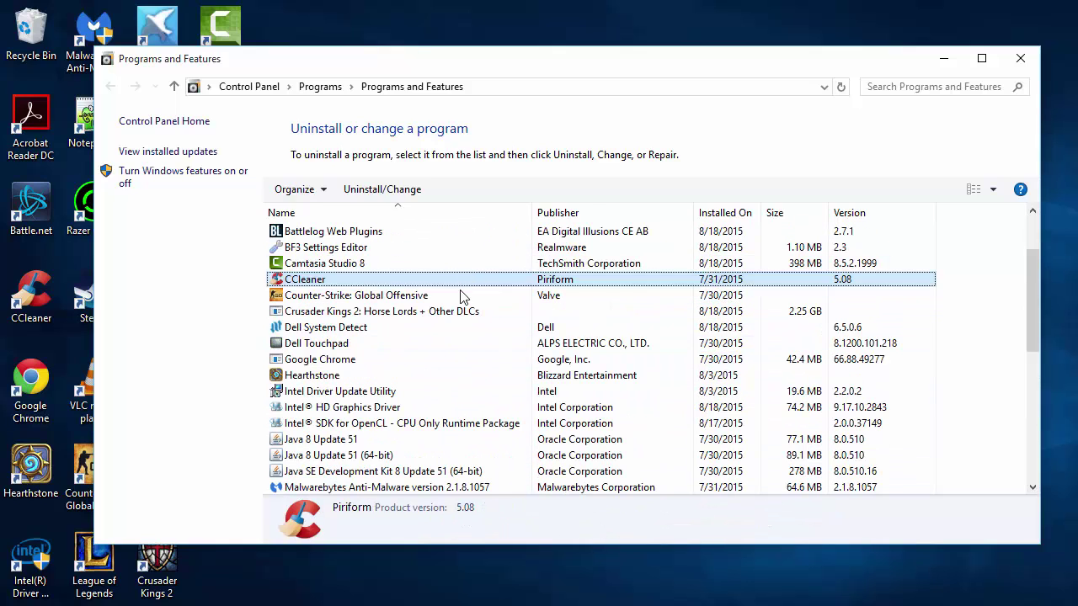
{"action": "left_click", "coordinate": [447, 341]}
{"action": "left_click", "coordinate": [442, 294]}
{"action": "left_click", "coordinate": [613, 425]}
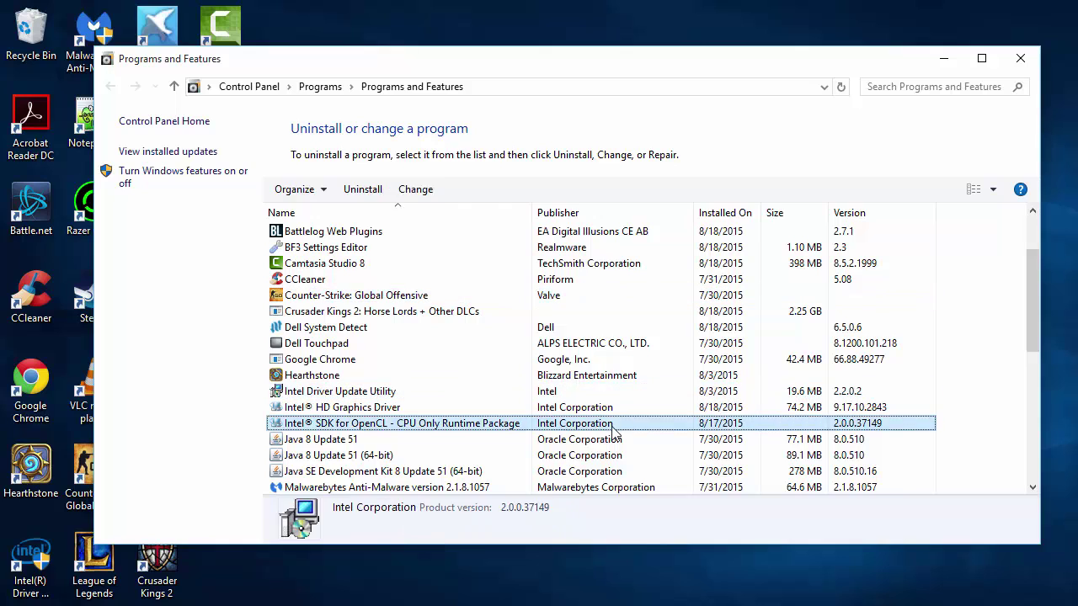
{"action": "left_click", "coordinate": [566, 328]}
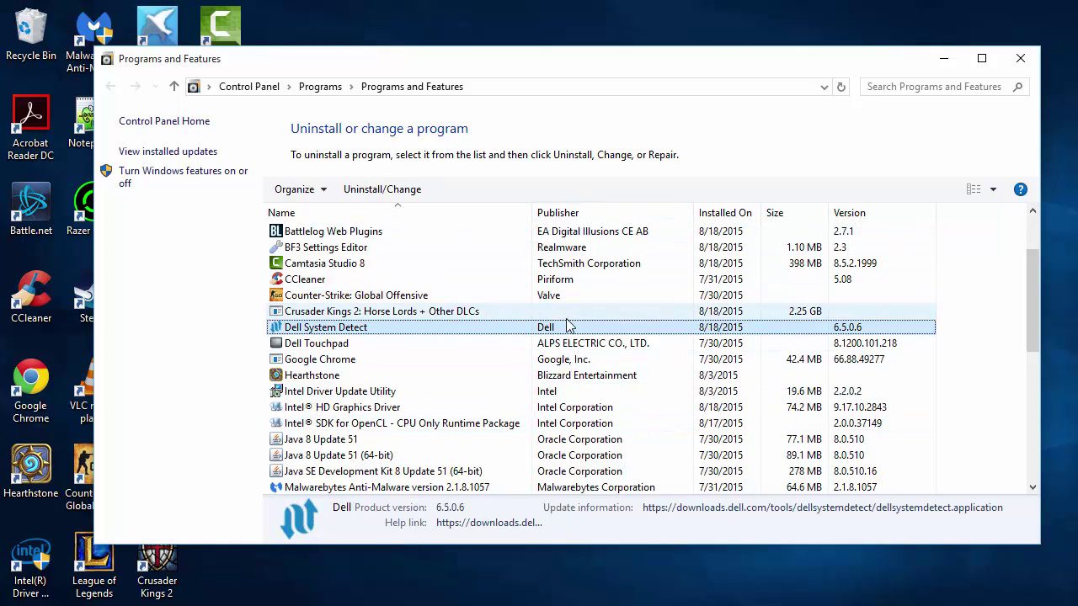
{"action": "left_click", "coordinate": [579, 425]}
{"action": "scroll", "coordinate": [580, 425], "scroll_direction": "down", "scroll_amount": 5}
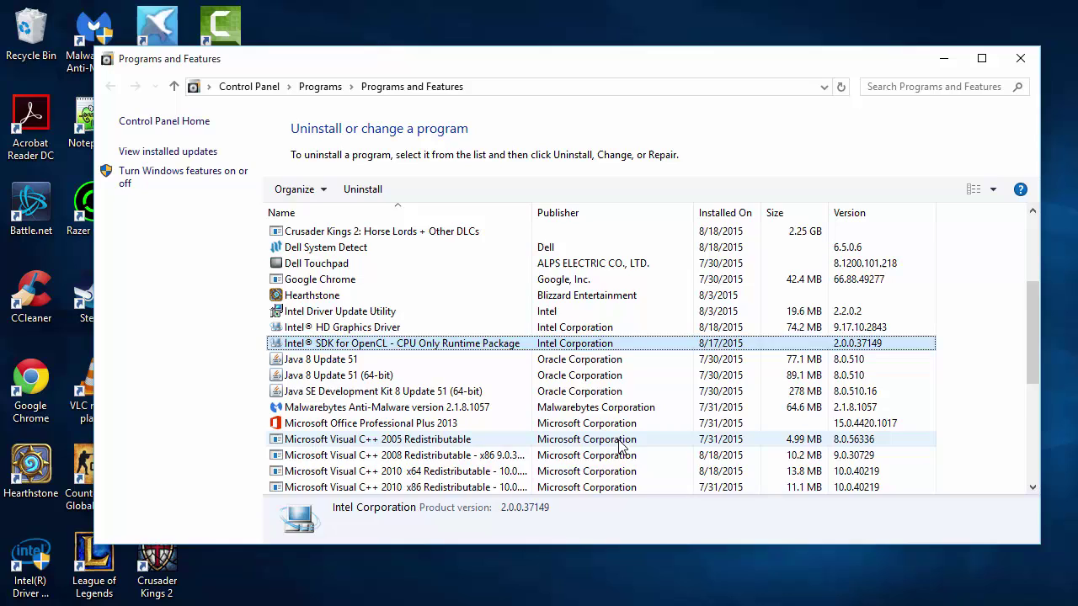
{"action": "left_click", "coordinate": [589, 342]}
{"action": "scroll", "coordinate": [616, 387], "scroll_direction": "up", "scroll_amount": 3}
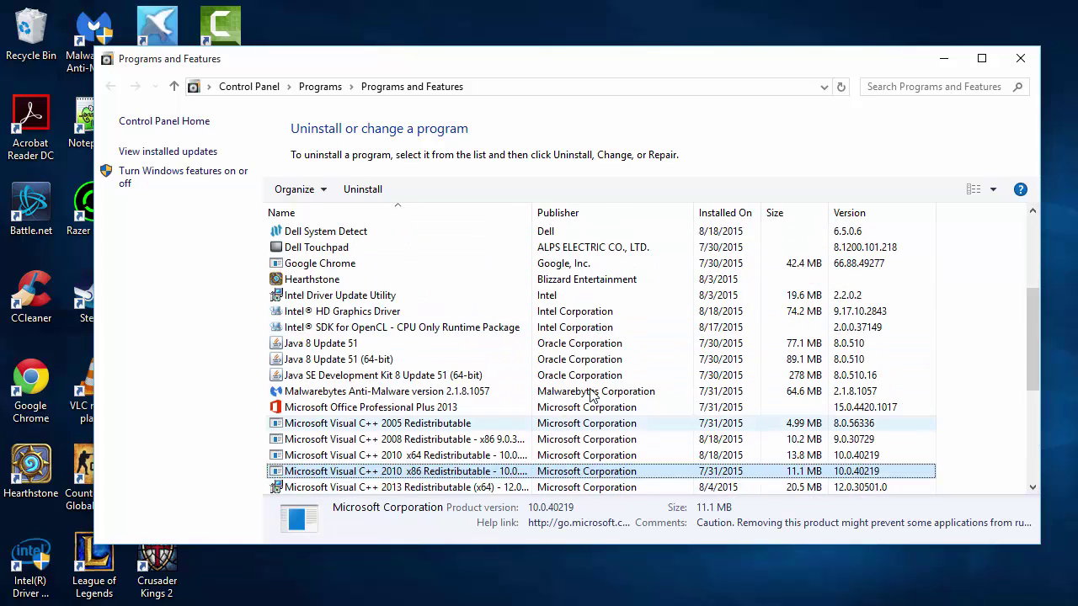
{"action": "scroll", "coordinate": [558, 352], "scroll_direction": "up", "scroll_amount": 4}
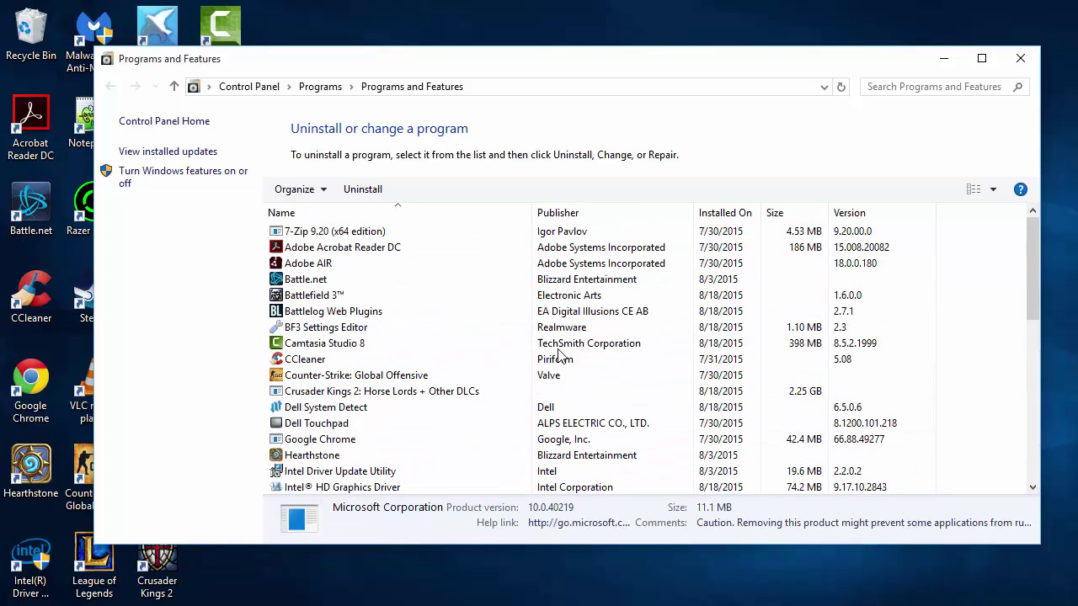
{"action": "left_click", "coordinate": [558, 311]}
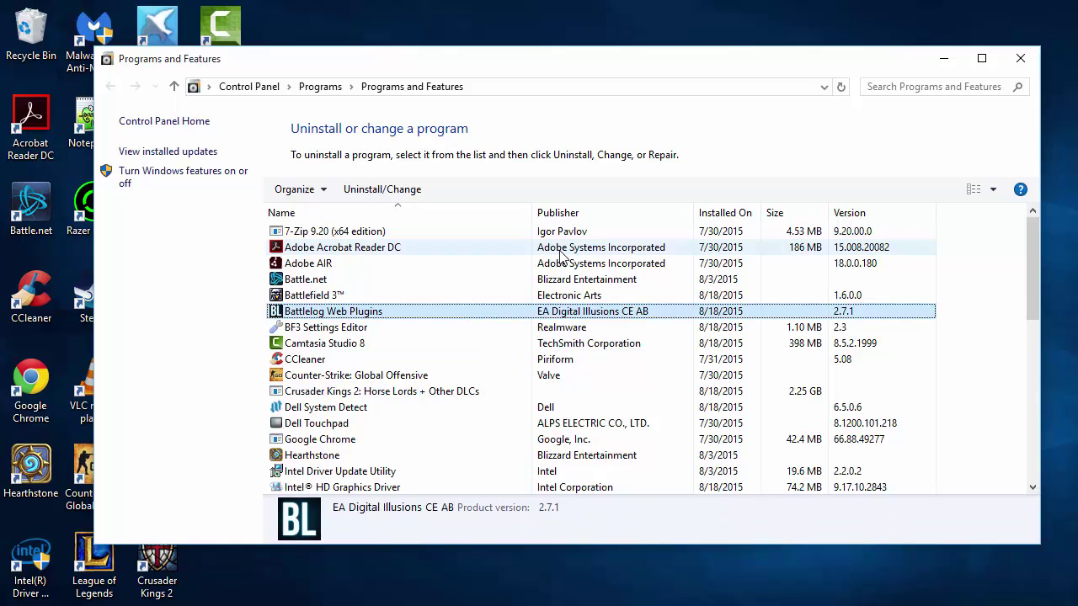
{"action": "left_click", "coordinate": [556, 249]}
{"action": "left_click", "coordinate": [561, 298]}
{"action": "left_click", "coordinate": [561, 327]}
{"action": "left_click", "coordinate": [590, 391]}
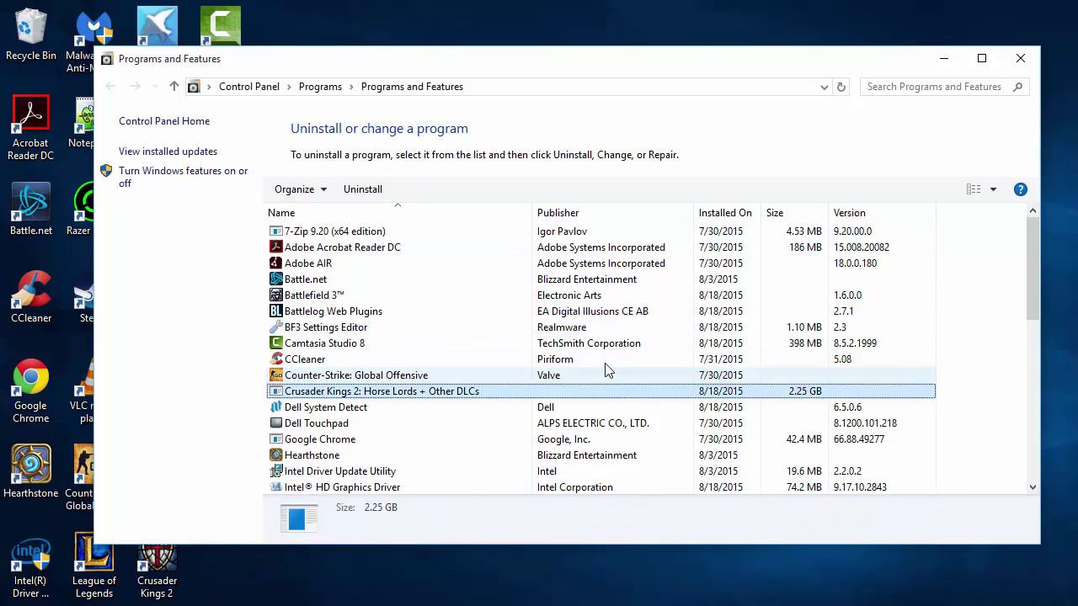
{"action": "scroll", "coordinate": [617, 368], "scroll_direction": "down", "scroll_amount": 3}
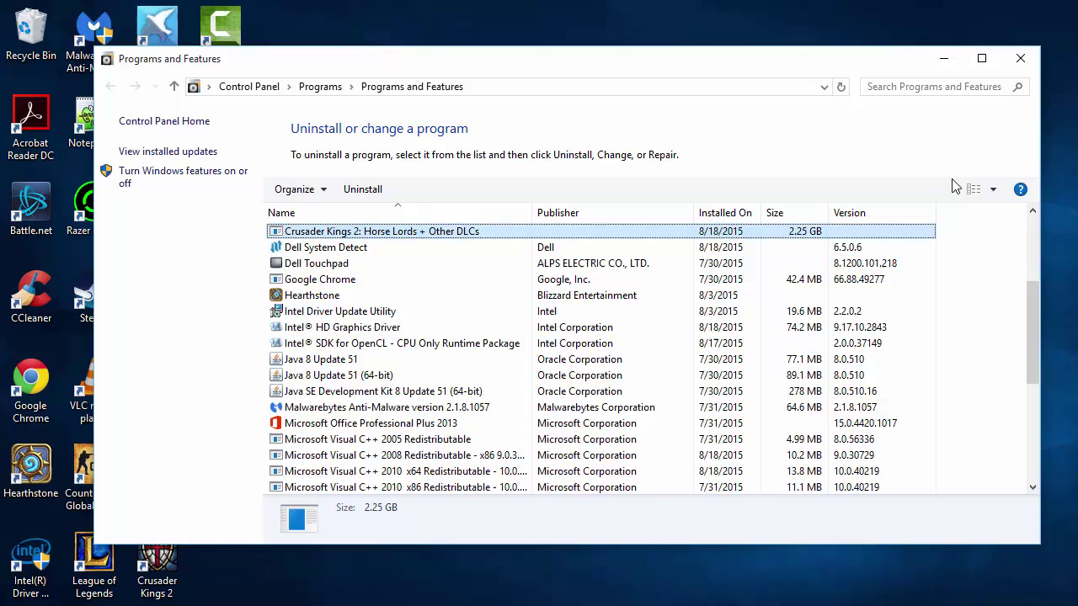
{"action": "left_click", "coordinate": [1018, 68]}
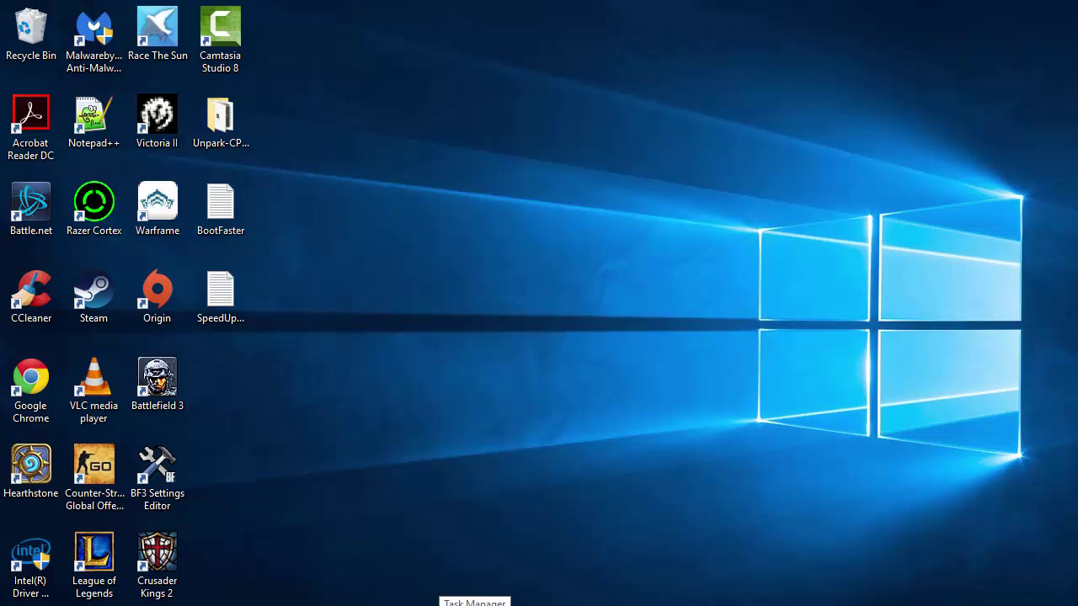
- In Task Manager's Startup list, check hkcmd, CCleaner, igfxTray, Java Update Scheduler and OneDrive
{"action": "left_click", "coordinate": [474, 605]}
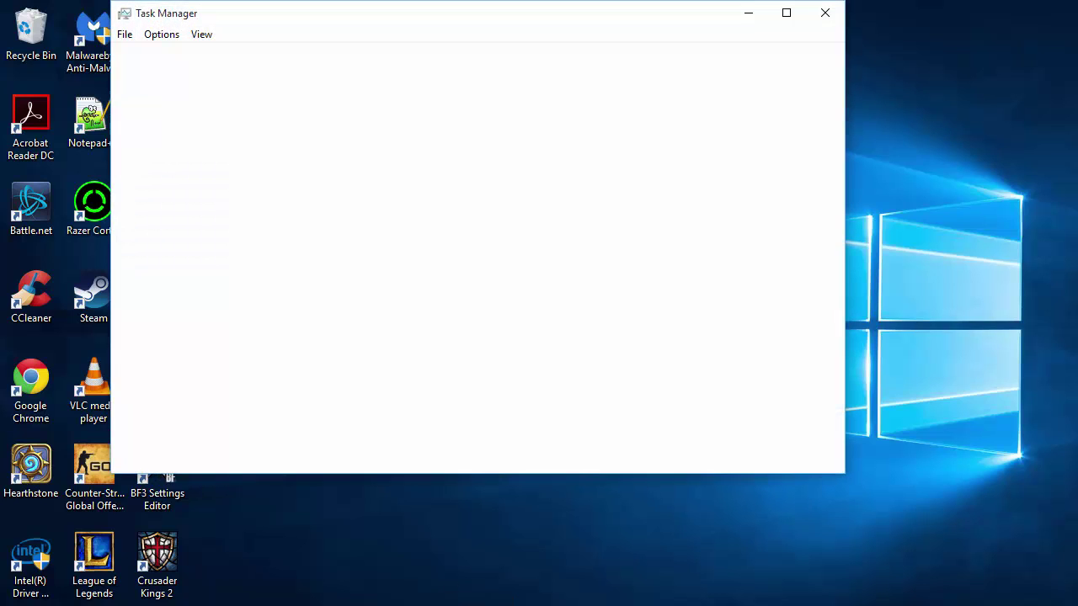
{"action": "left_click", "coordinate": [315, 58]}
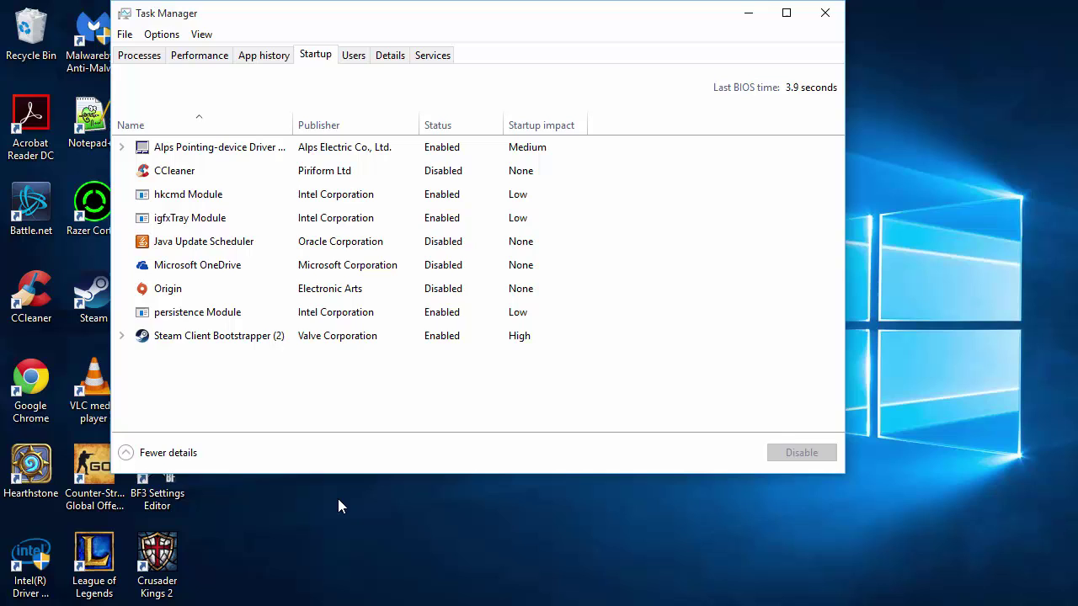
{"action": "left_click", "coordinate": [493, 196]}
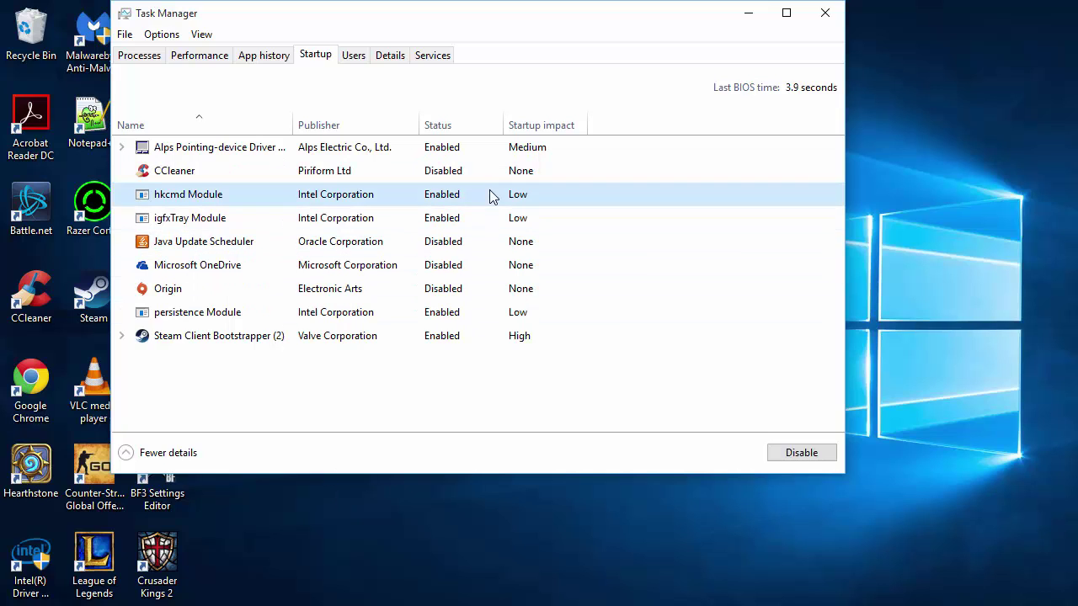
{"action": "left_click", "coordinate": [421, 175]}
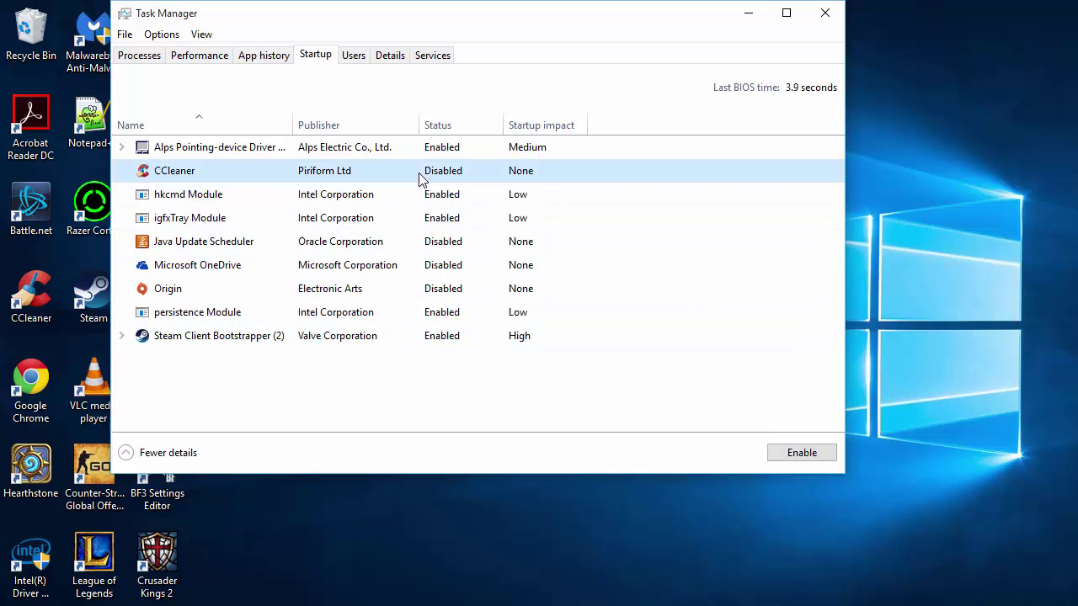
{"action": "left_click", "coordinate": [450, 195]}
{"action": "left_click", "coordinate": [450, 219]}
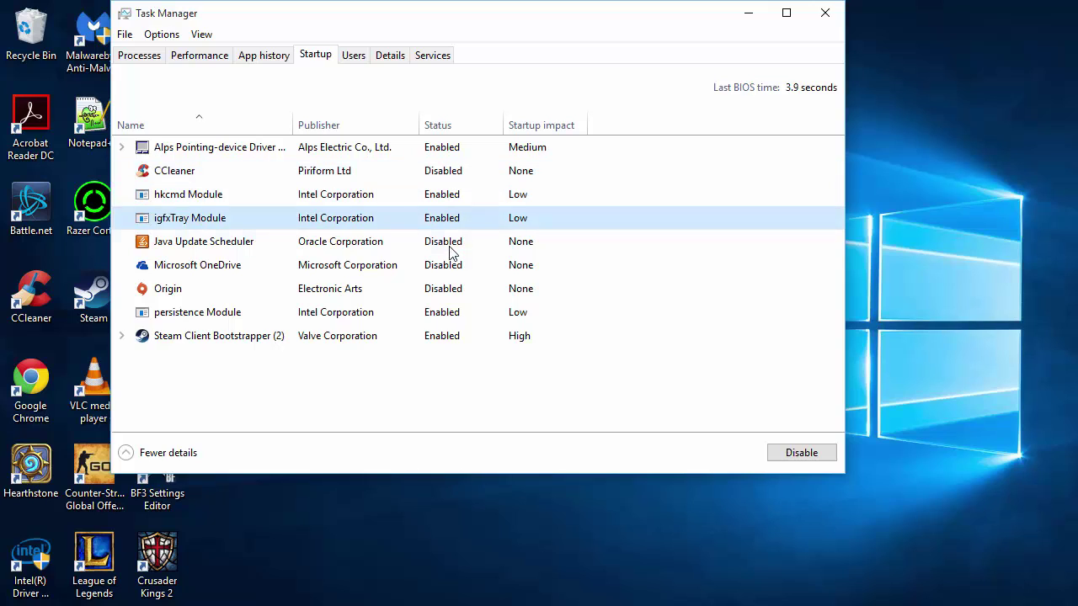
{"action": "left_click", "coordinate": [450, 244]}
{"action": "left_click", "coordinate": [446, 268]}
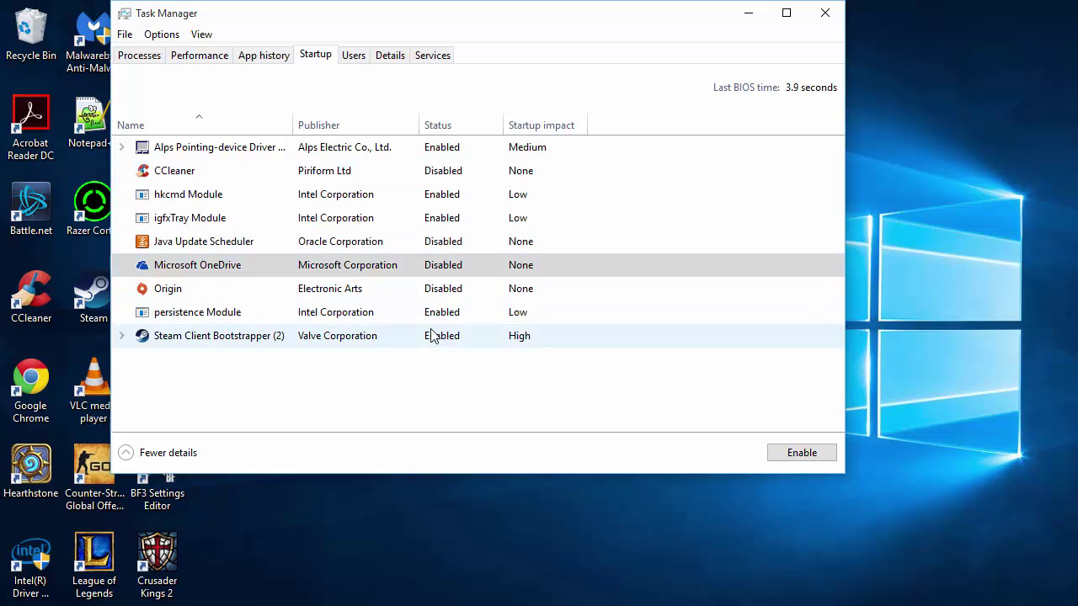
{"action": "left_click", "coordinate": [431, 188]}
{"action": "left_click", "coordinate": [438, 176]}
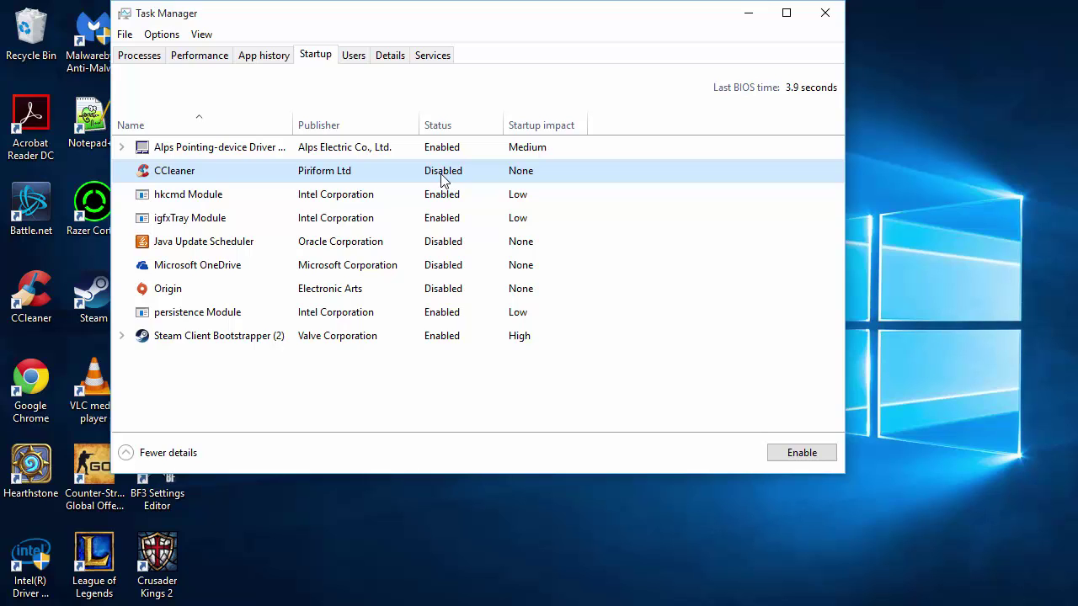
- Disable the Steam Client Bootstrapper startup entry
{"action": "left_click", "coordinate": [444, 210]}
{"action": "left_click", "coordinate": [443, 172]}
{"action": "left_click", "coordinate": [460, 268]}
{"action": "left_click", "coordinate": [459, 337]}
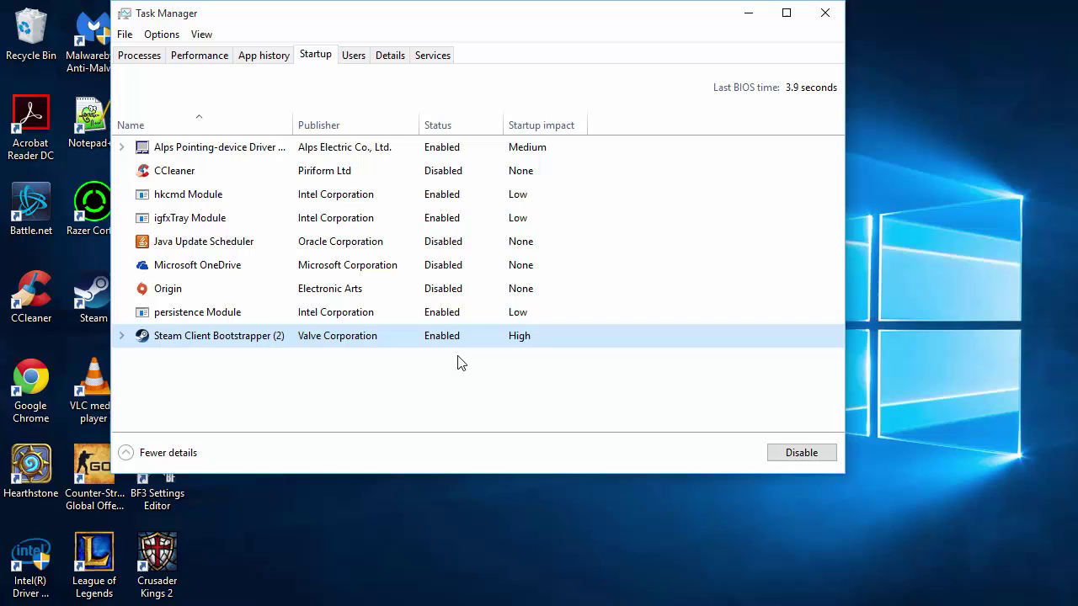
{"action": "right_click", "coordinate": [409, 341]}
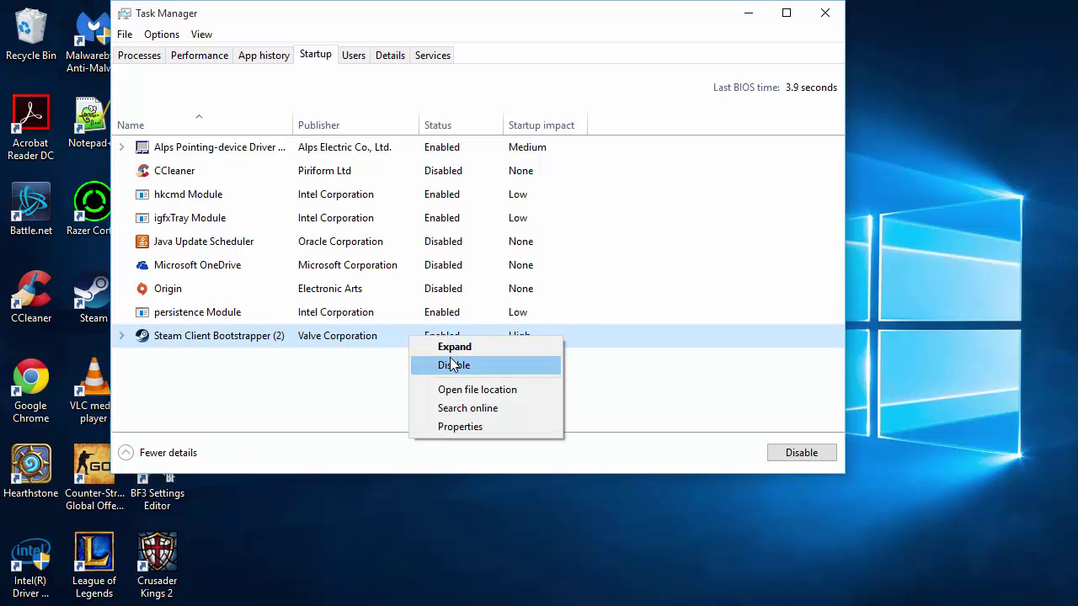
{"action": "left_click", "coordinate": [449, 364]}
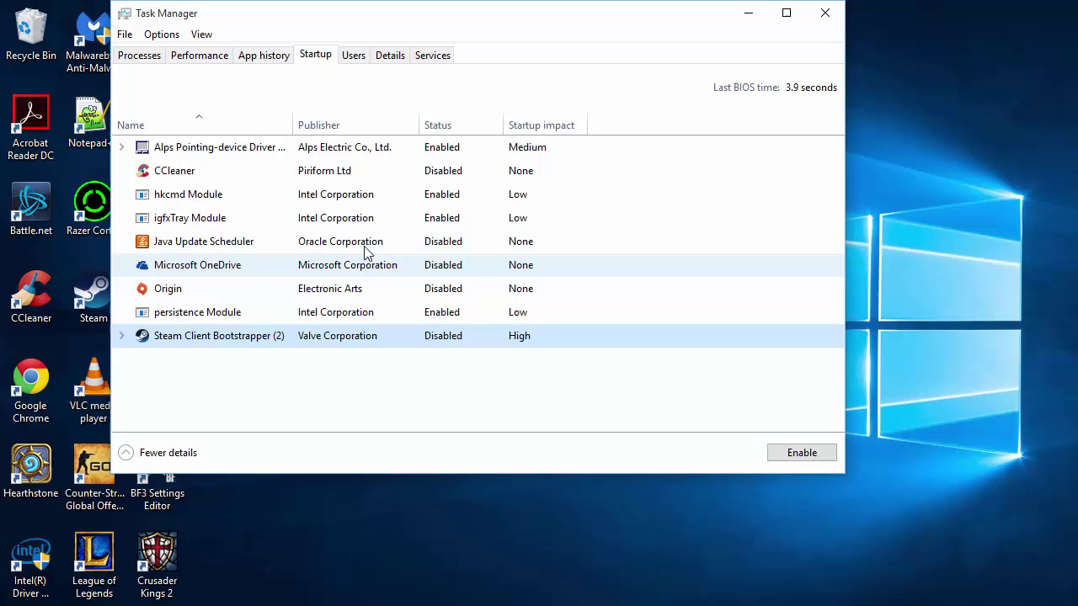
{"action": "left_click", "coordinate": [442, 173]}
{"action": "left_click", "coordinate": [492, 341]}
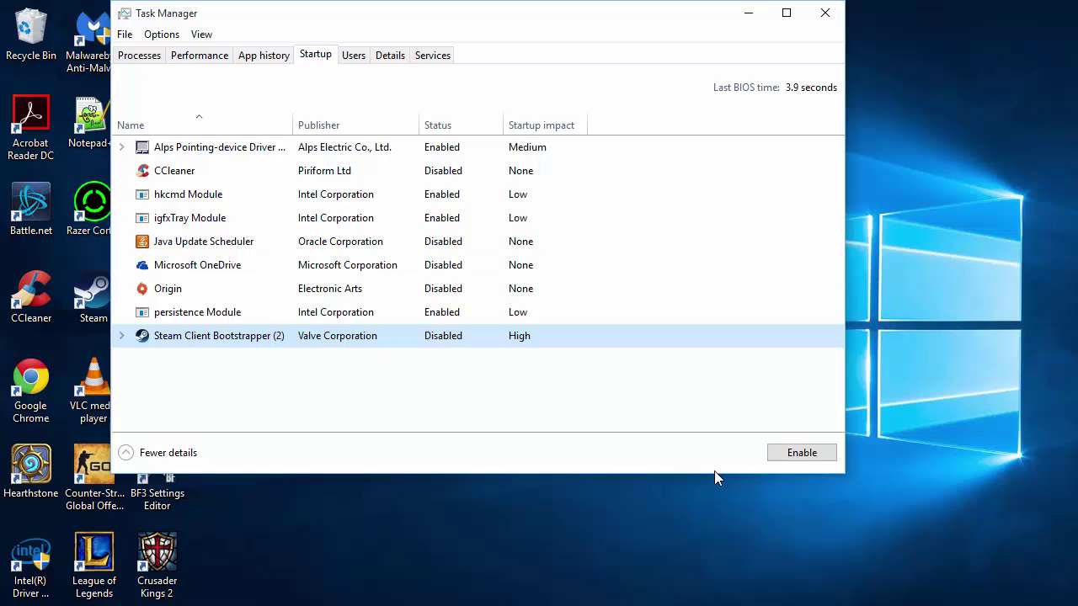
- Close Task Manager and open the Tools tab of the OS (C:) drive's Properties from This PC
{"action": "left_click", "coordinate": [825, 13]}
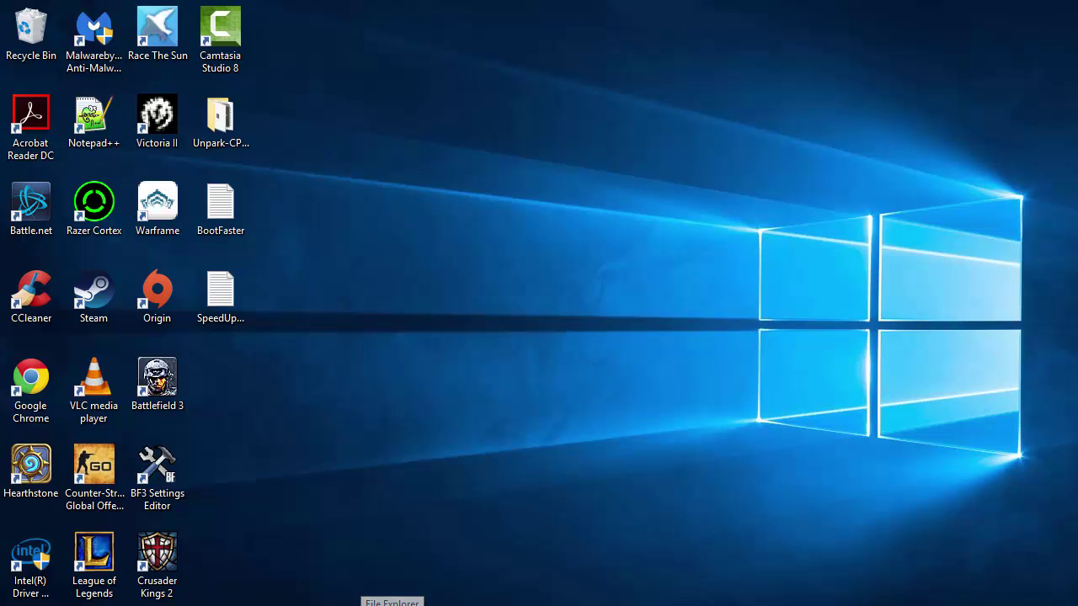
{"action": "left_click", "coordinate": [392, 605]}
{"action": "left_click", "coordinate": [281, 228]}
{"action": "right_click", "coordinate": [280, 228]}
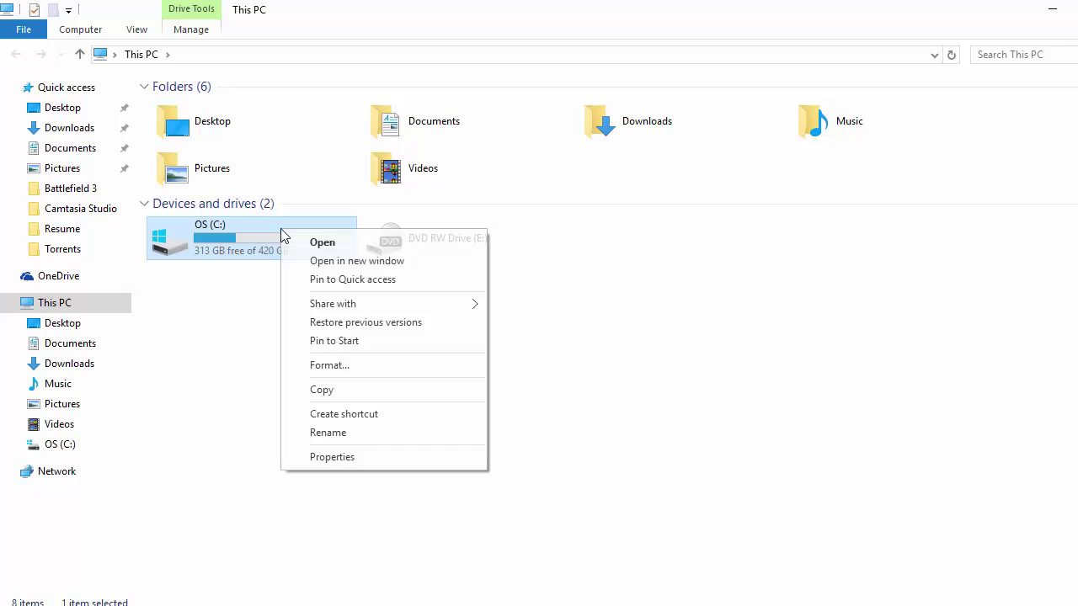
{"action": "left_click", "coordinate": [331, 460]}
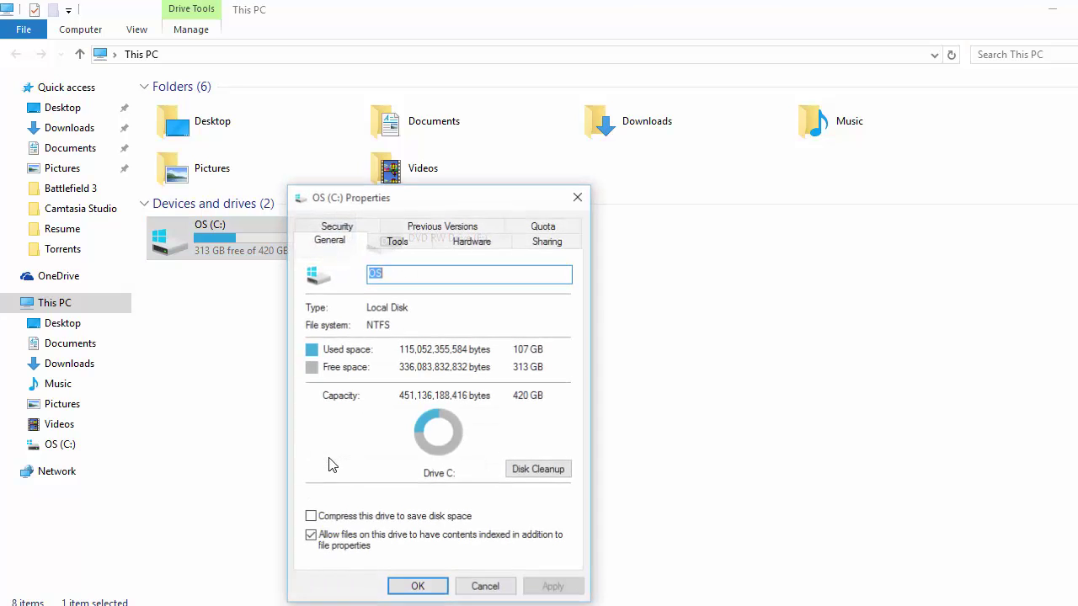
{"action": "left_click_drag", "start_coordinate": [413, 200], "coordinate": [456, 57]}
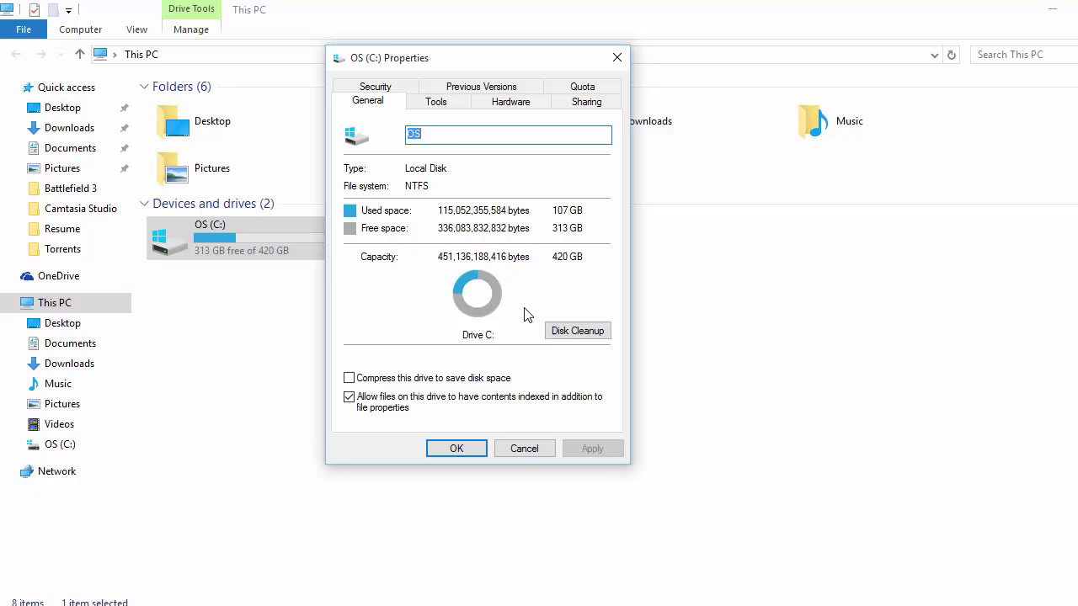
{"action": "left_click", "coordinate": [438, 105]}
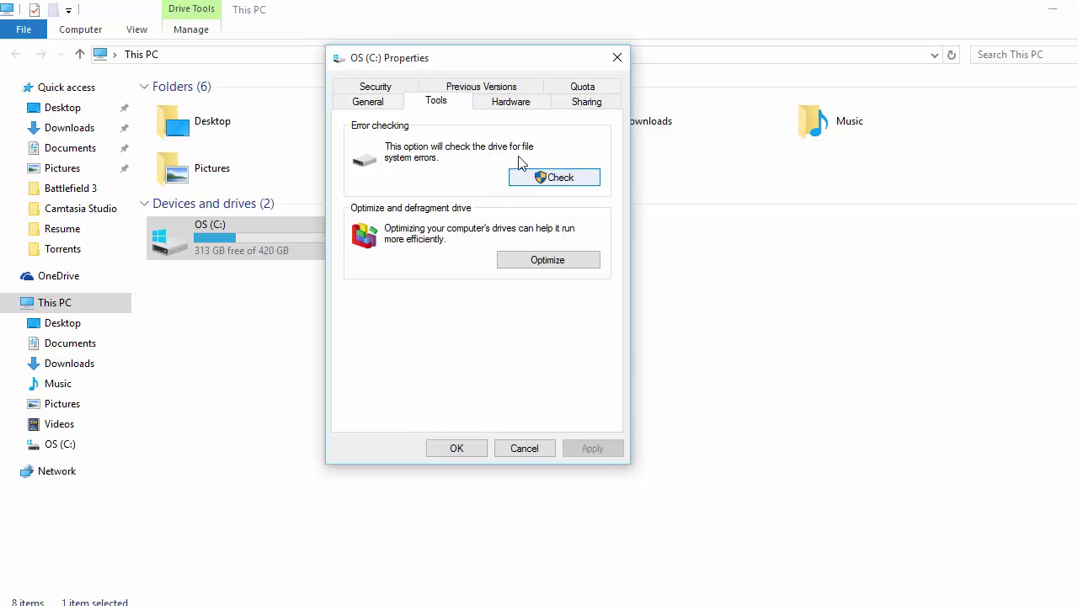
{"action": "left_click_drag", "start_coordinate": [447, 61], "coordinate": [476, 30]}
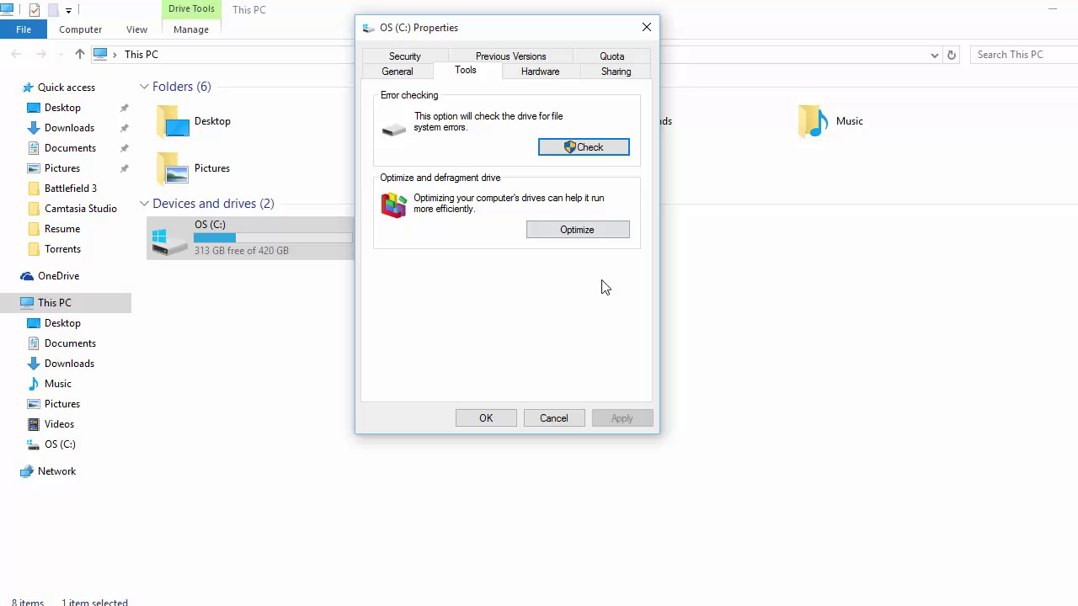
- Confirm in Optimize Drives that OS (C:) is 8% fragmented, then close Optimize Drives, Properties and Explorer
{"action": "left_click", "coordinate": [589, 233]}
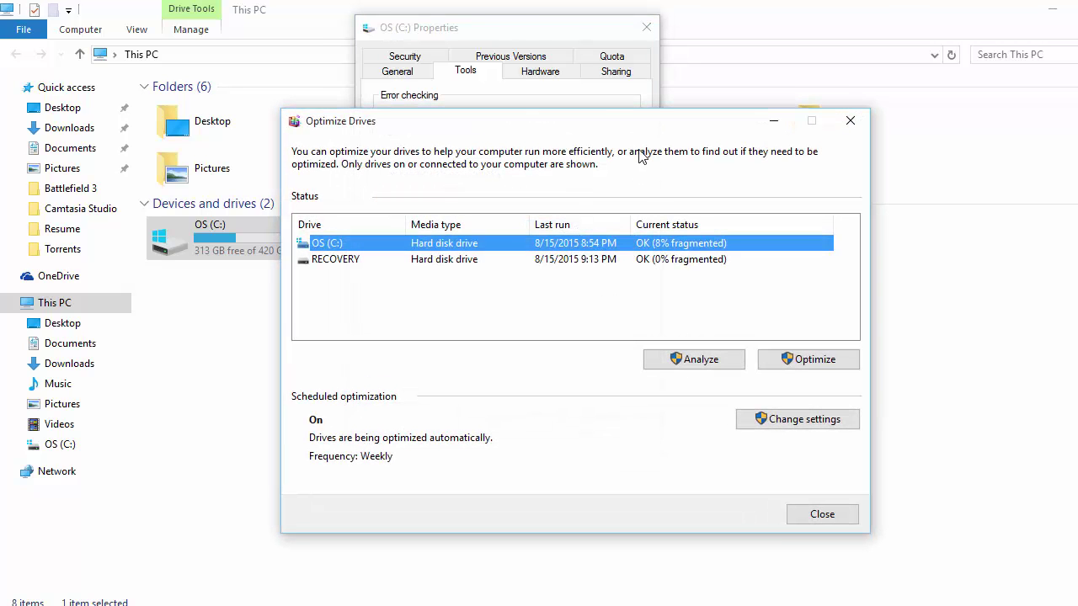
{"action": "left_click_drag", "start_coordinate": [590, 130], "coordinate": [421, 71]}
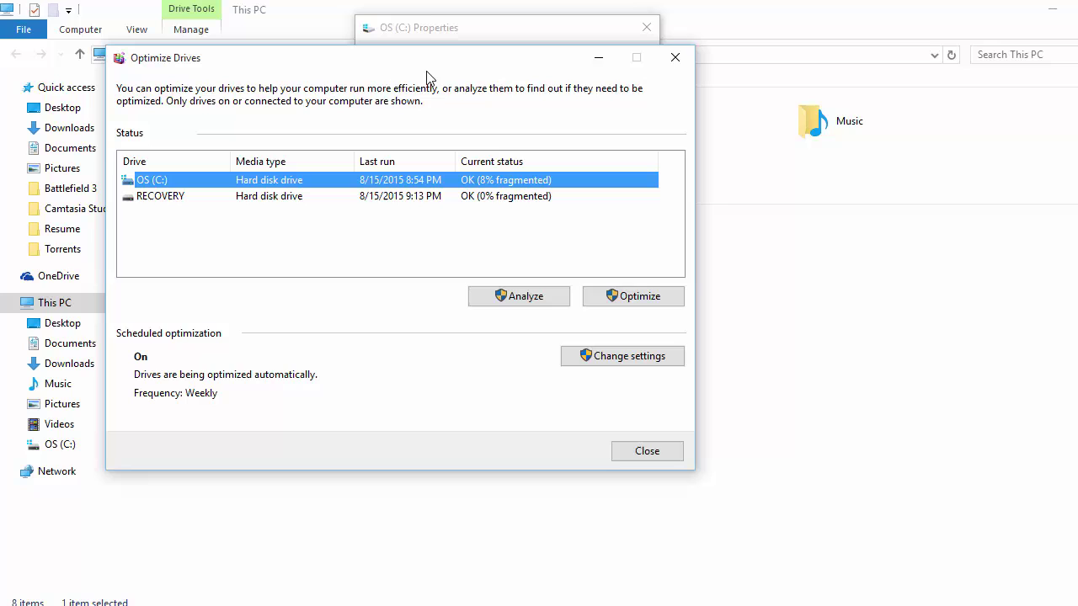
{"action": "left_click", "coordinate": [679, 50]}
{"action": "left_click", "coordinate": [642, 27]}
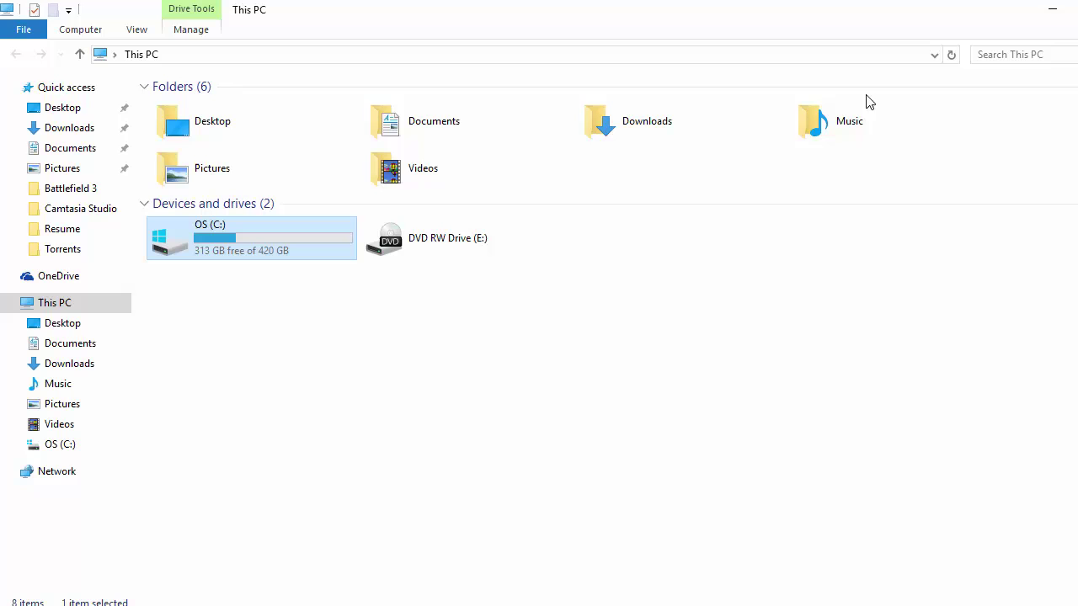
{"action": "key", "text": "alt+F4"}
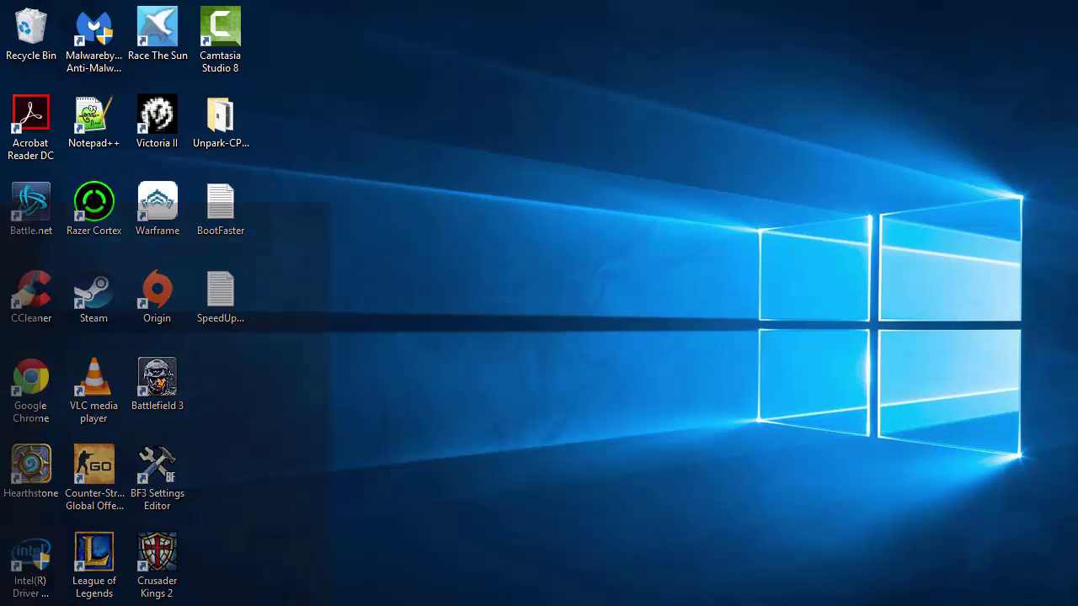
- Launch CCleaner by searching 'ccleaner' and move its window into full view
{"action": "key", "text": "super"}
{"action": "type", "text": "ccleaner"}
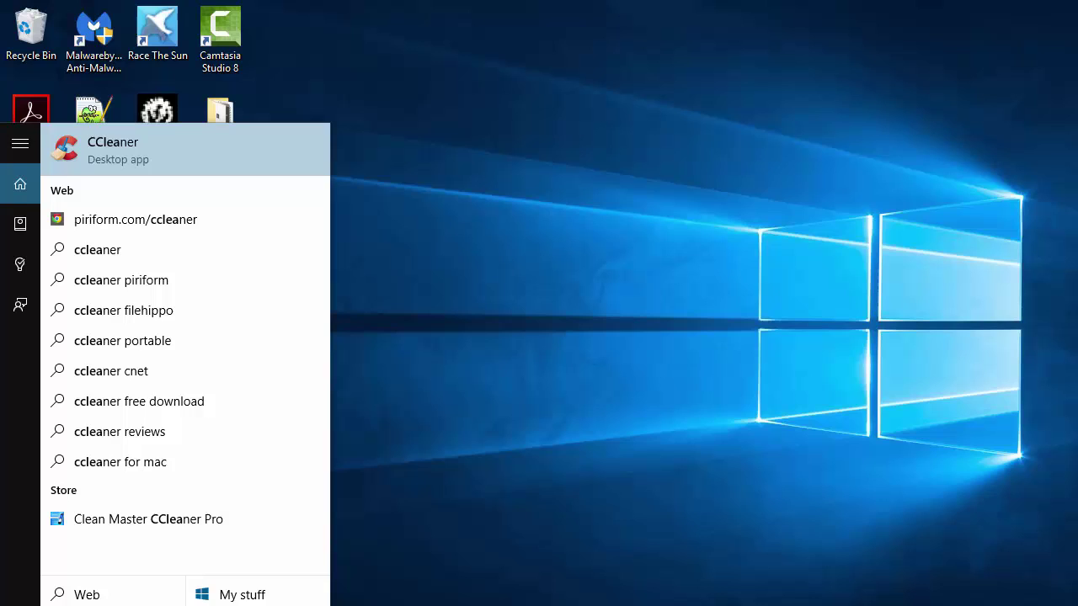
{"action": "key", "text": "Return"}
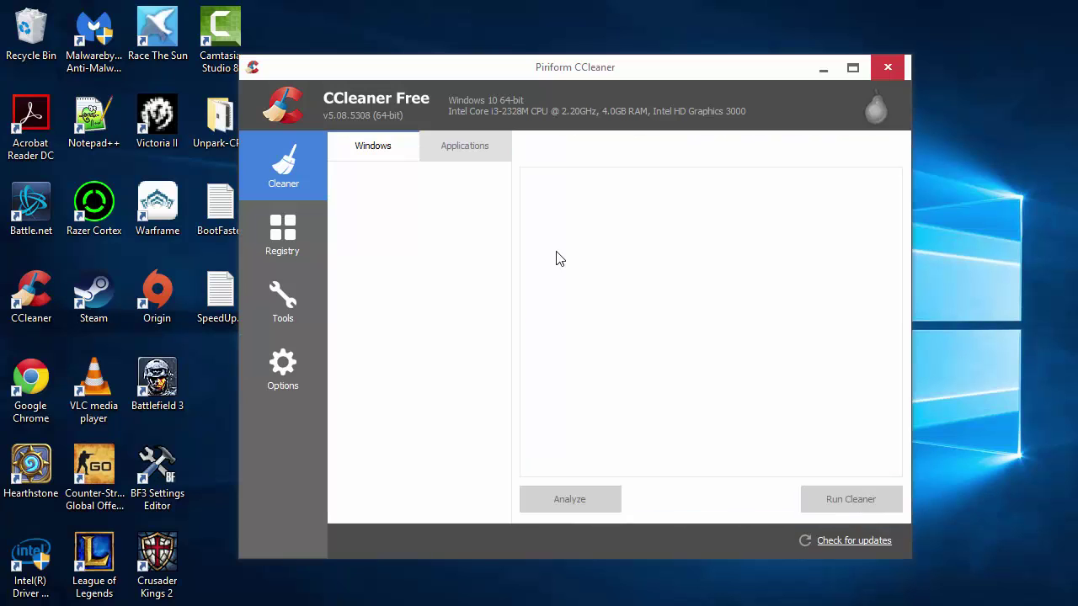
{"action": "left_click_drag", "start_coordinate": [504, 72], "coordinate": [472, 30]}
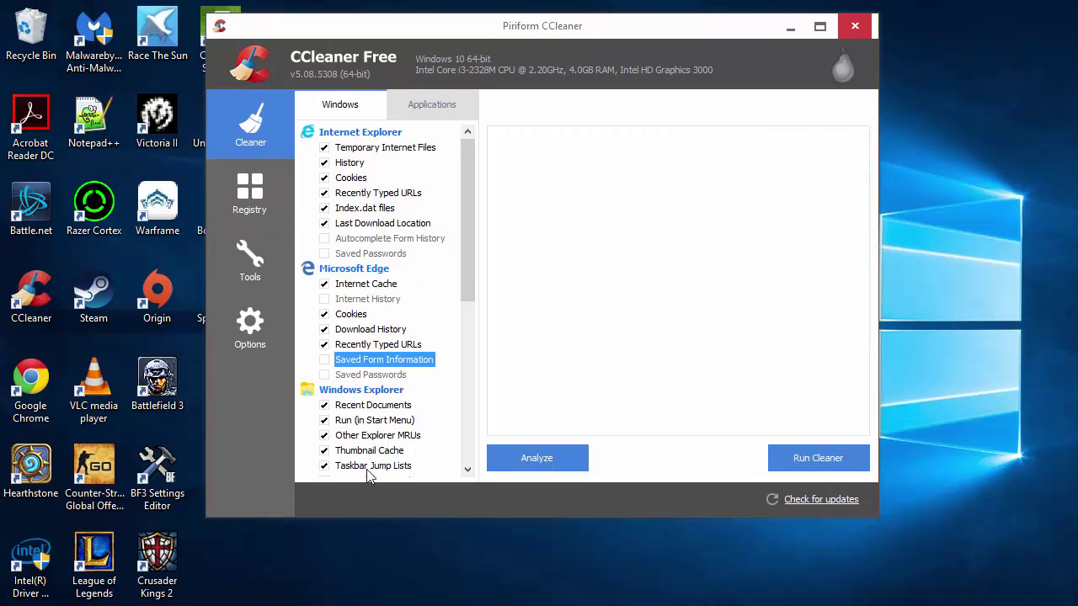
- Scroll through CCleaner's Windows and Applications cleaning checklists, then switch to the Registry section
{"action": "scroll", "coordinate": [425, 371], "scroll_direction": "down", "scroll_amount": 5}
{"action": "scroll", "coordinate": [425, 375], "scroll_direction": "up", "scroll_amount": 5}
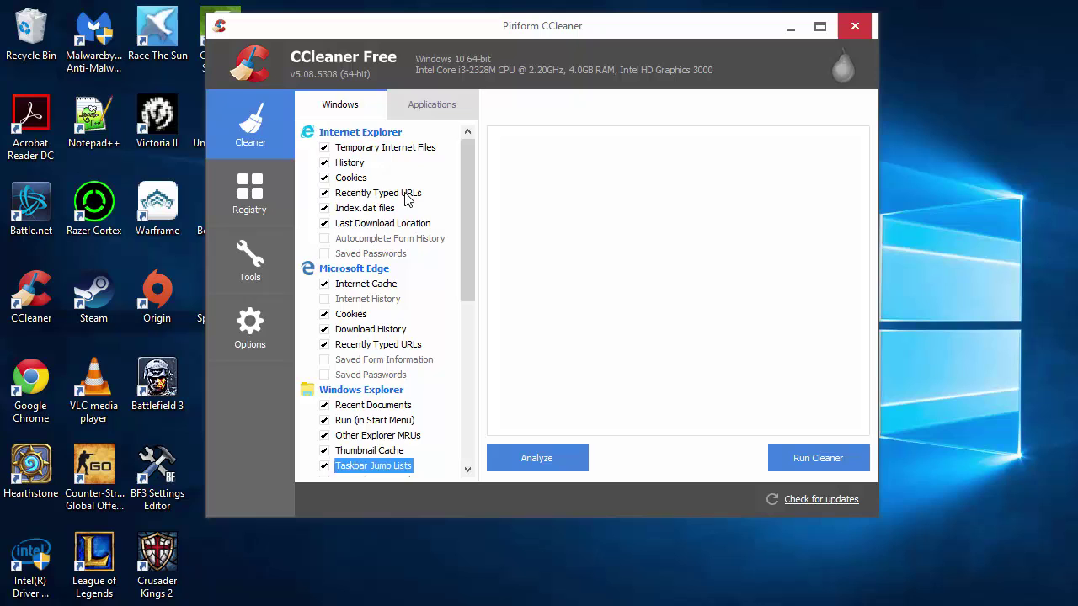
{"action": "scroll", "coordinate": [417, 328], "scroll_direction": "down", "scroll_amount": 3}
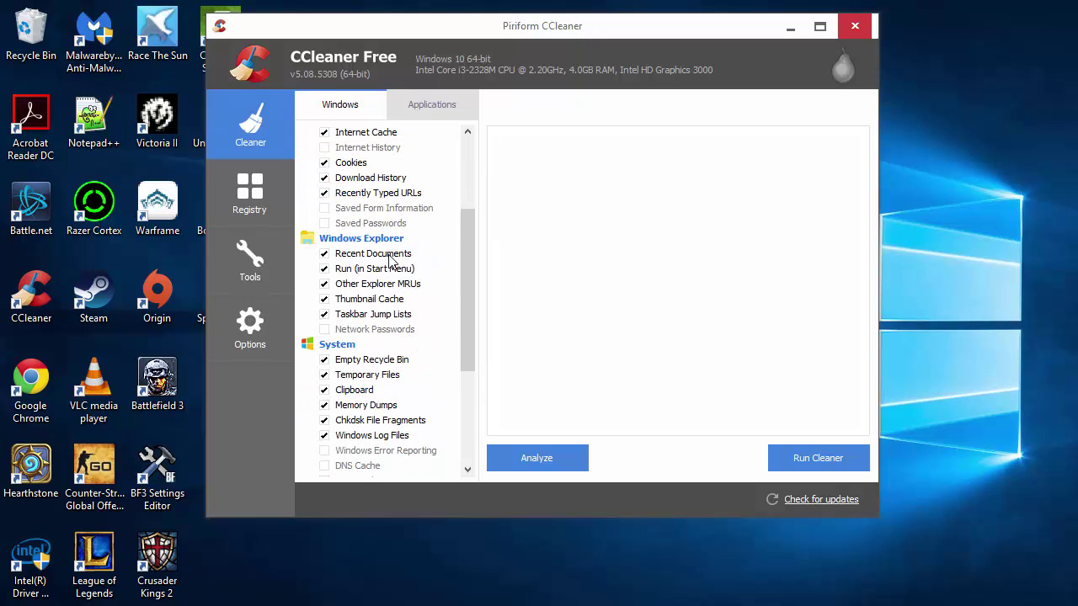
{"action": "scroll", "coordinate": [350, 391], "scroll_direction": "down", "scroll_amount": 4}
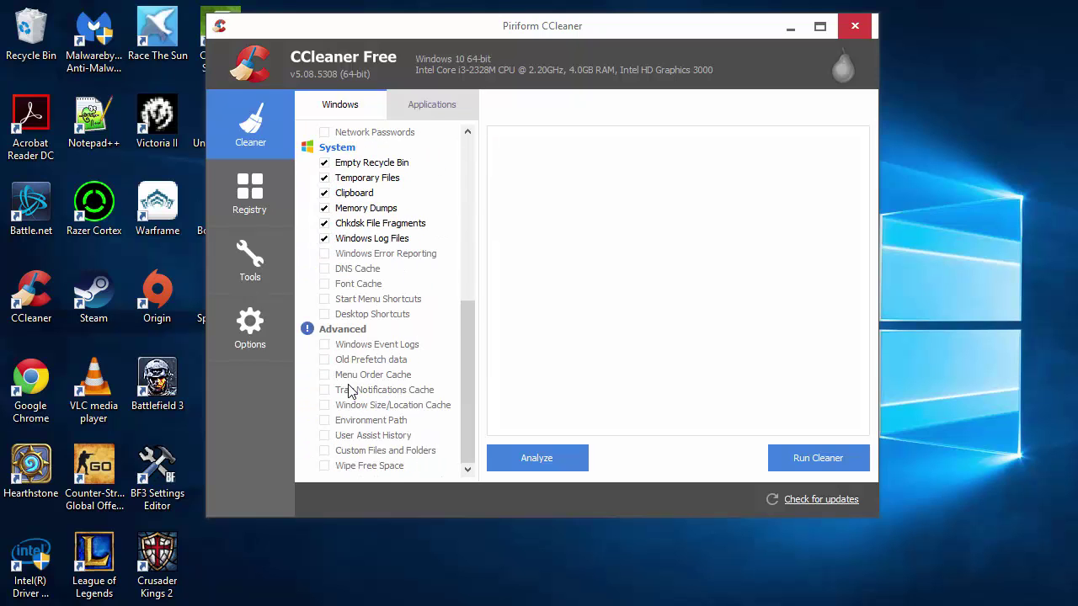
{"action": "scroll", "coordinate": [349, 390], "scroll_direction": "up", "scroll_amount": 7}
{"action": "scroll", "coordinate": [352, 389], "scroll_direction": "down", "scroll_amount": 8}
{"action": "left_click", "coordinate": [415, 106]}
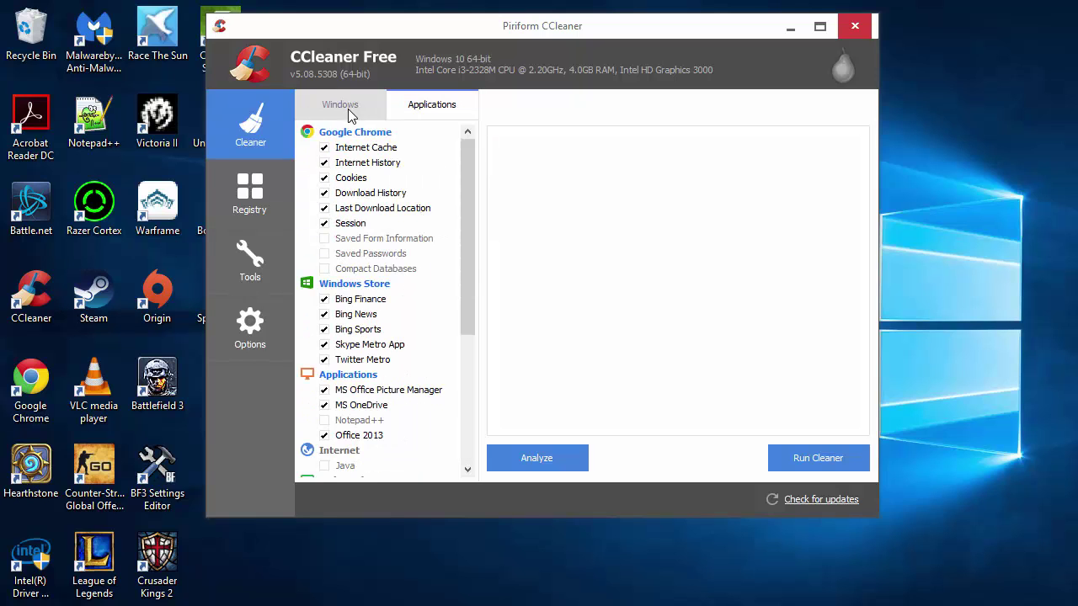
{"action": "scroll", "coordinate": [397, 418], "scroll_direction": "down", "scroll_amount": 5}
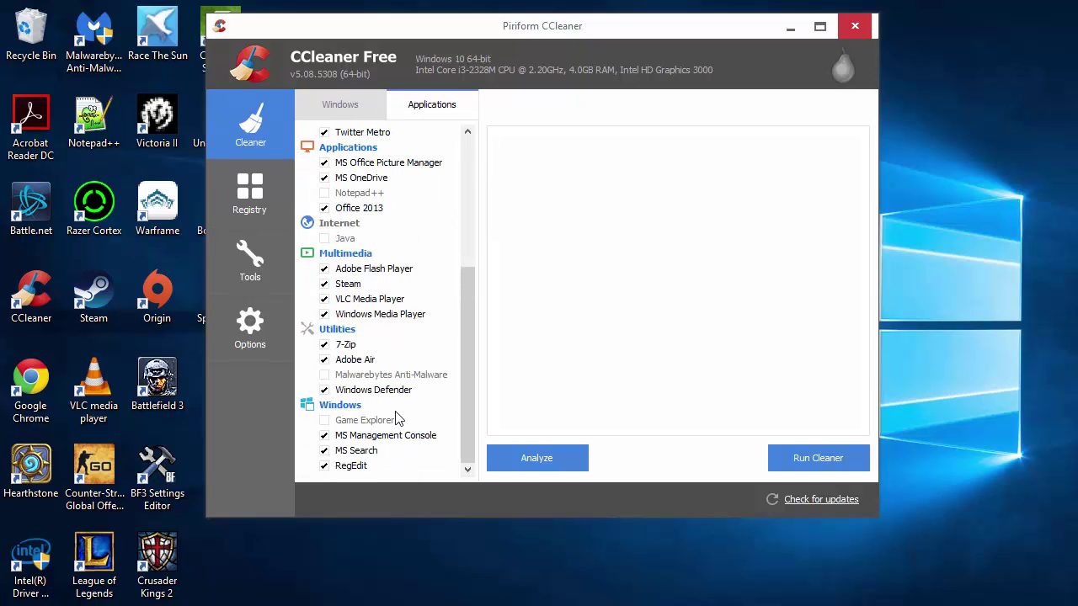
{"action": "left_click", "coordinate": [250, 194]}
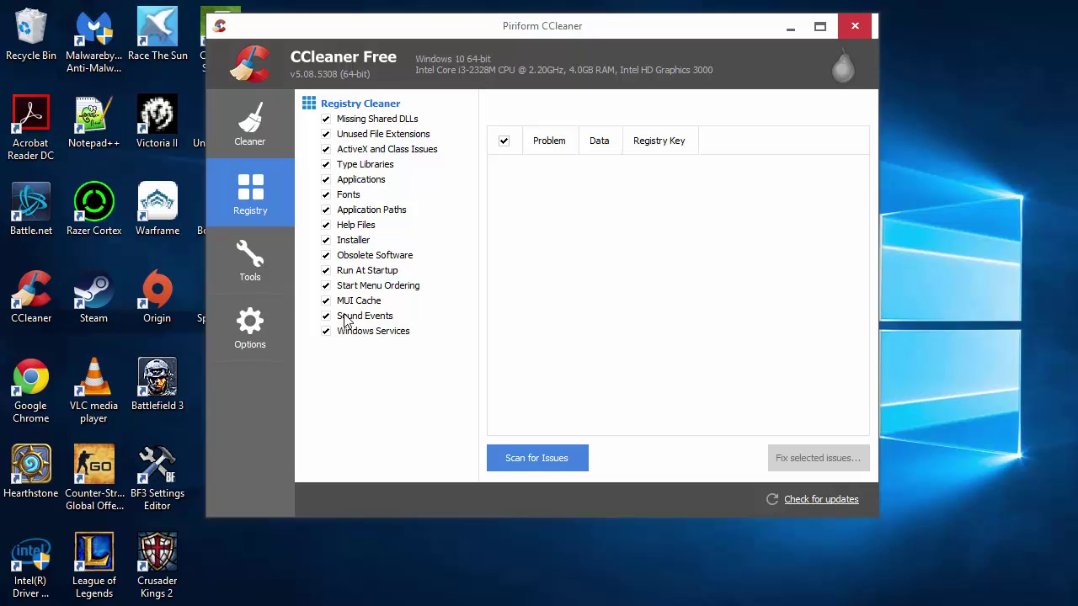
- Inspect Registry Cleaner items like Obsolete Software, Run At Startup, Windows Services and Installer
{"action": "left_click", "coordinate": [354, 394]}
{"action": "left_click", "coordinate": [364, 256]}
{"action": "left_click", "coordinate": [407, 332]}
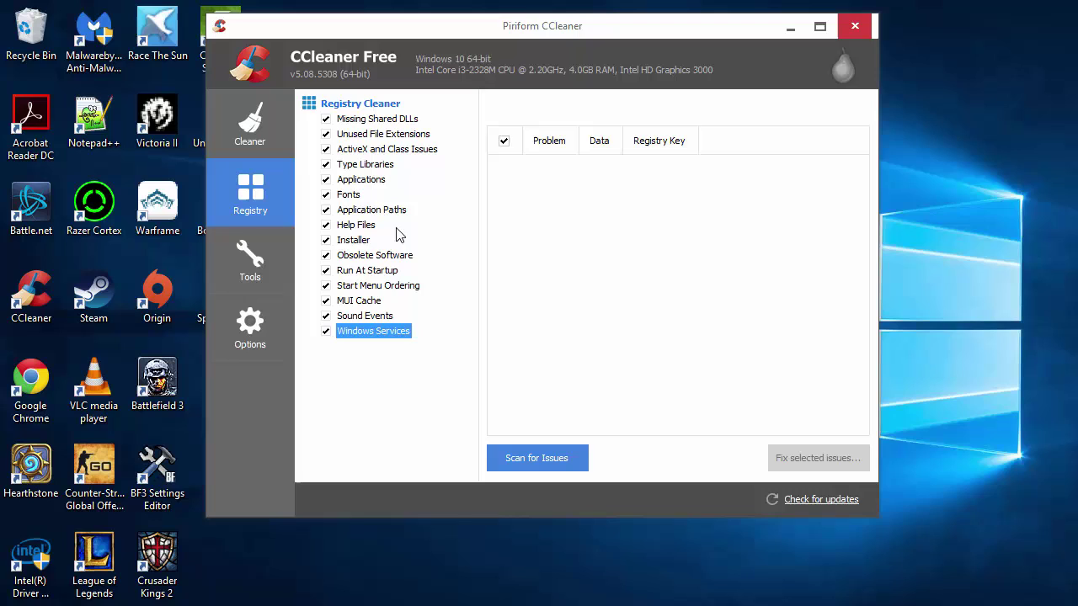
{"action": "left_click", "coordinate": [386, 270]}
{"action": "left_click", "coordinate": [381, 255]}
{"action": "left_click", "coordinate": [376, 271]}
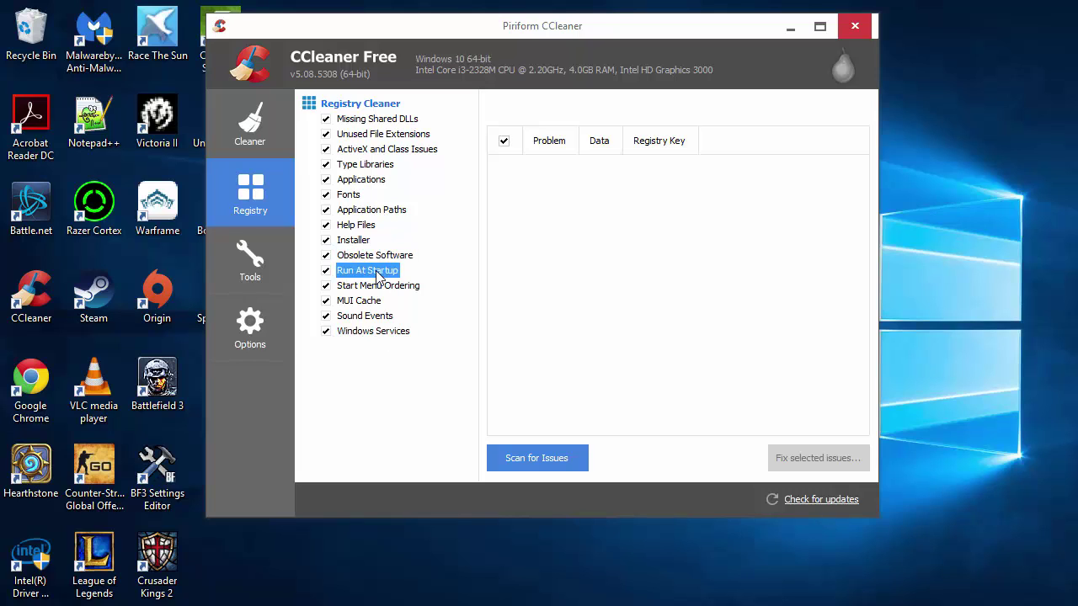
{"action": "left_click", "coordinate": [350, 332]}
{"action": "left_click", "coordinate": [376, 286]}
{"action": "left_click", "coordinate": [386, 150]}
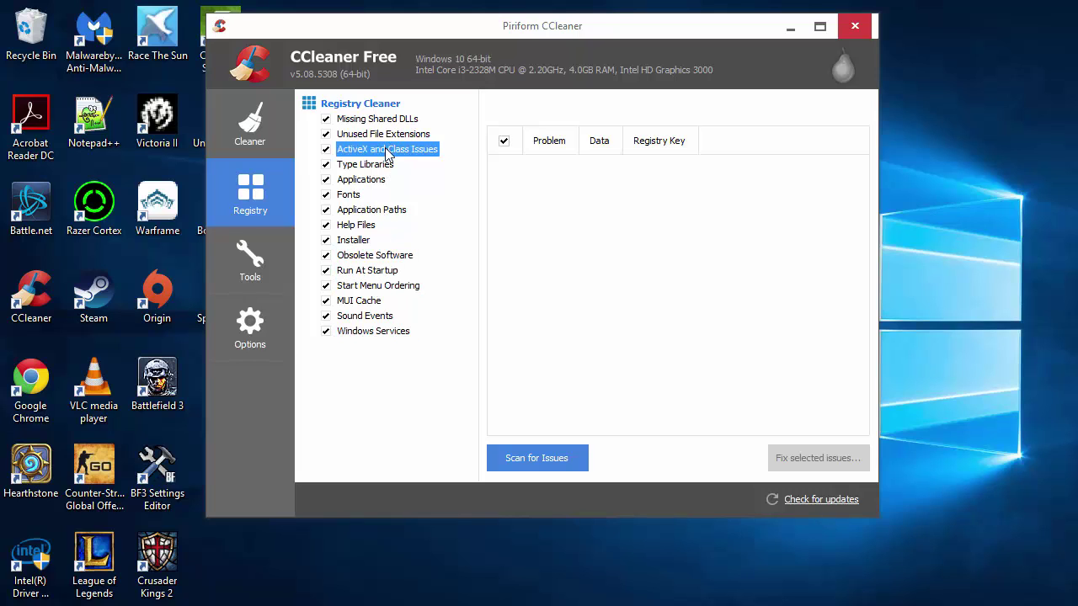
{"action": "left_click", "coordinate": [374, 240]}
{"action": "left_click", "coordinate": [375, 274]}
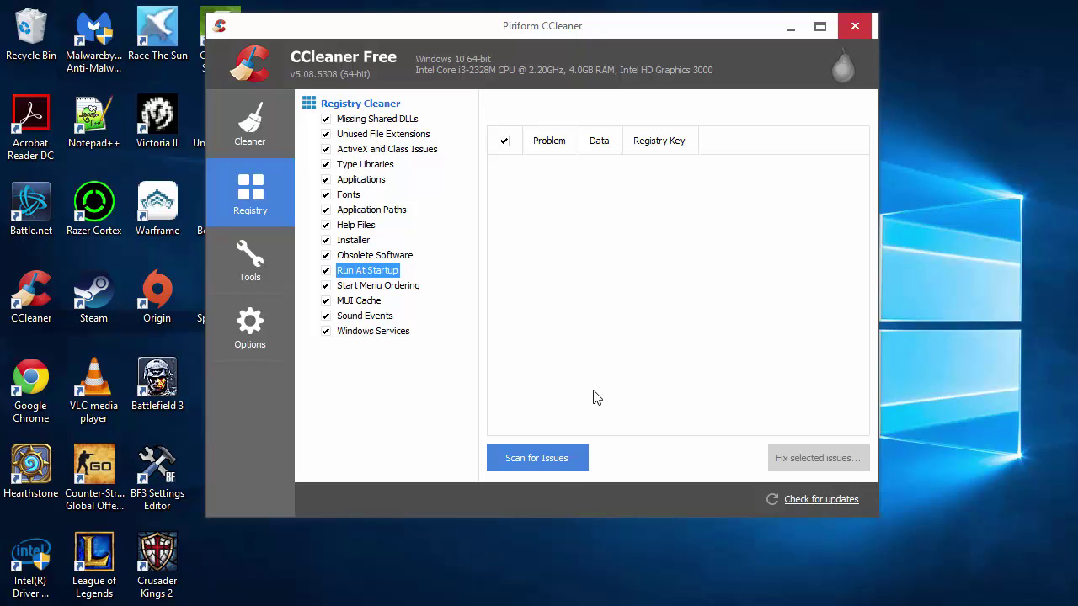
- View BF3 Settings Editor under Tools > Uninstall, check the Options about page, and close CCleaner
{"action": "left_click", "coordinate": [245, 290]}
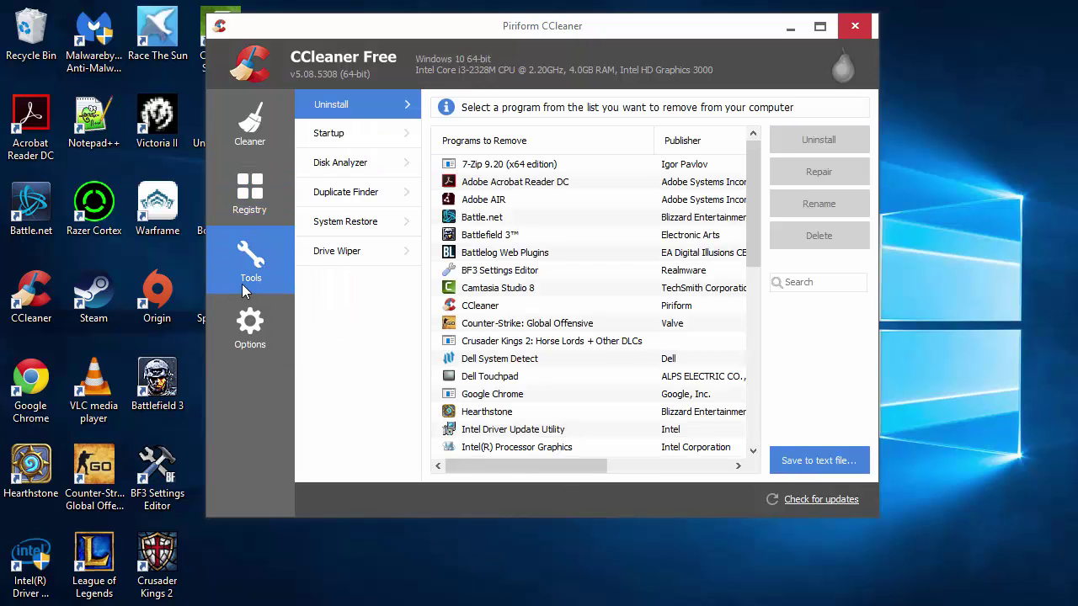
{"action": "left_click", "coordinate": [602, 275]}
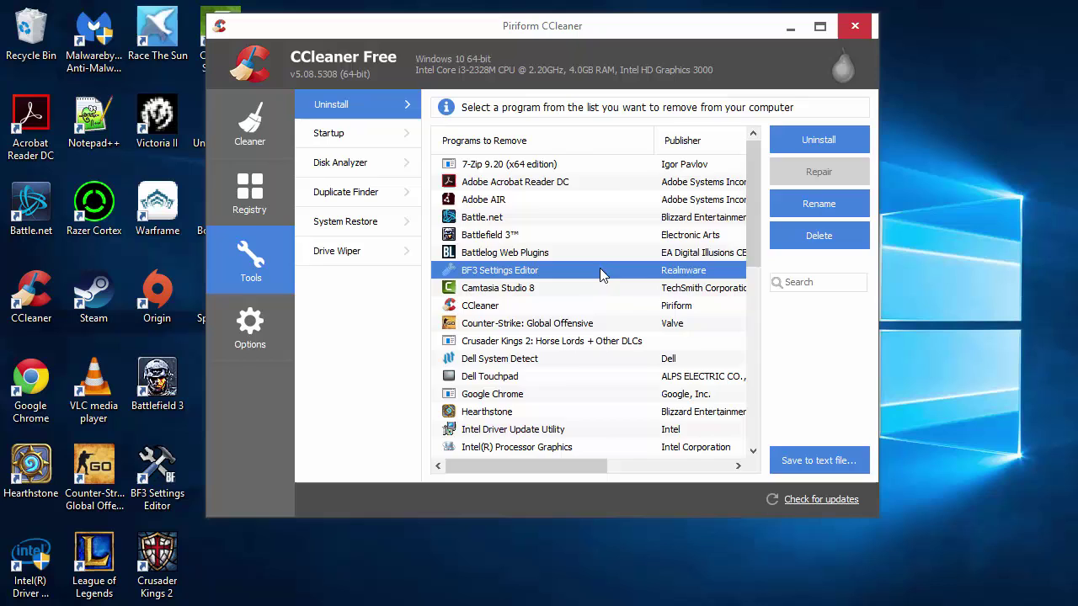
{"action": "scroll", "coordinate": [590, 337], "scroll_direction": "down", "scroll_amount": 2}
{"action": "left_click", "coordinate": [238, 347]}
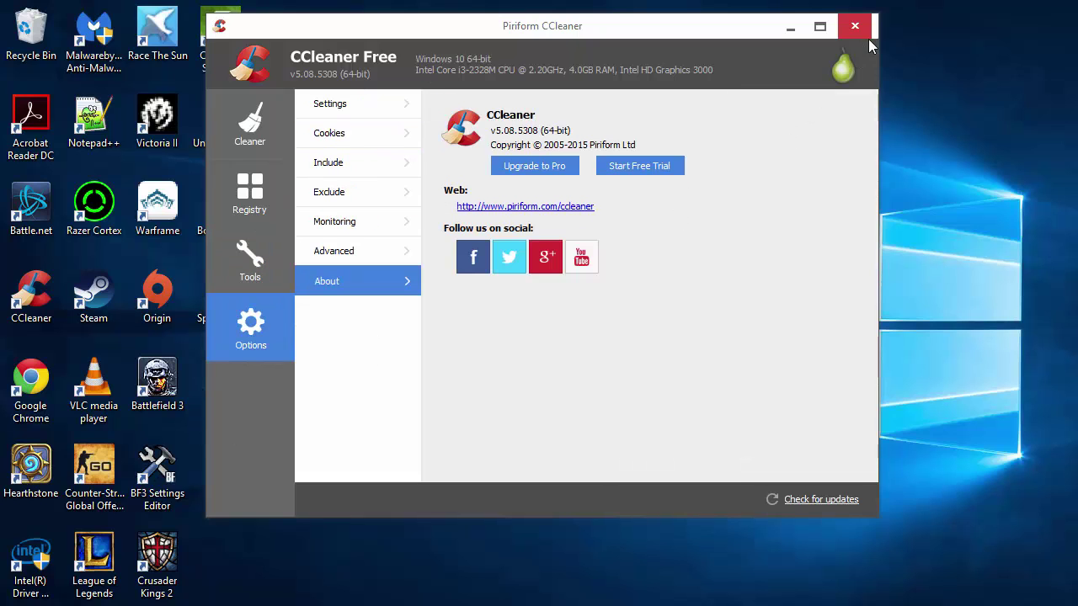
{"action": "left_click", "coordinate": [860, 26]}
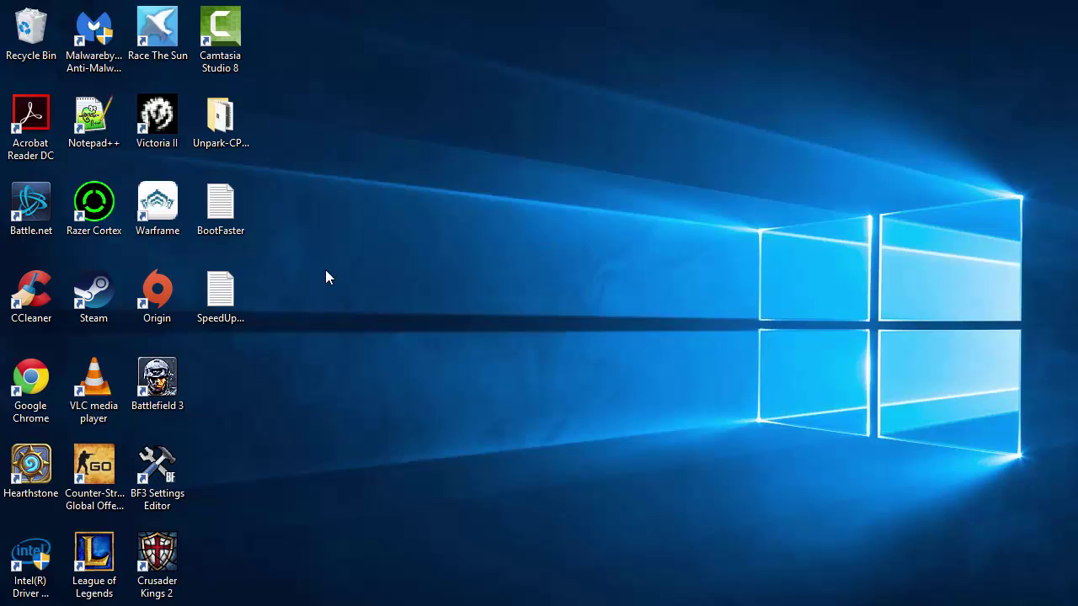
- Start Malwarebytes Anti-Malware from its desktop shortcut
{"action": "left_click", "coordinate": [99, 62]}
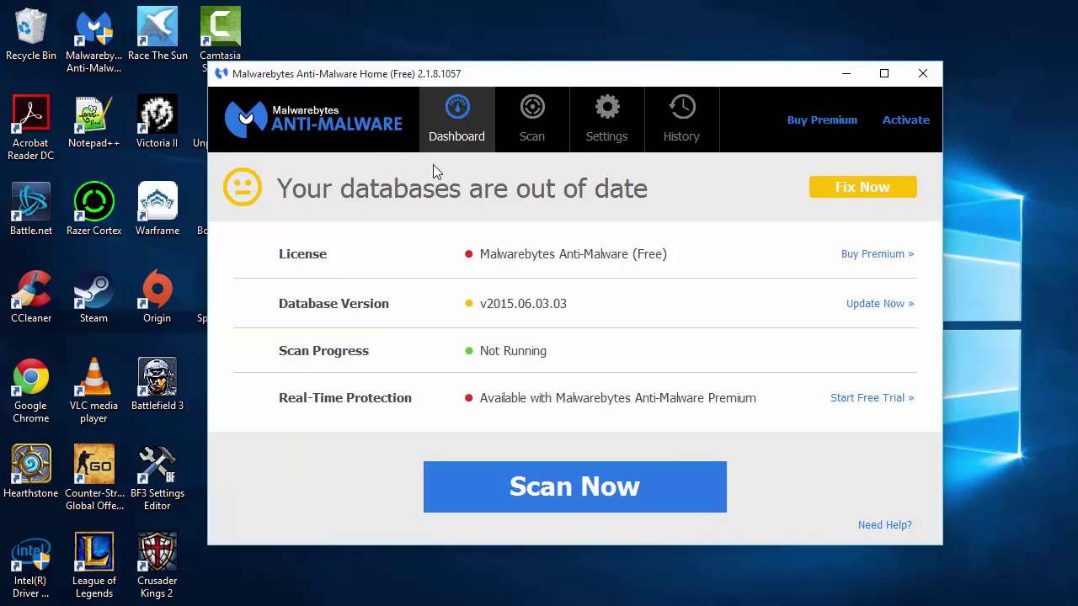
- Look over Malwarebytes' Scan, Settings and History pages, return to Dashboard, then close it
{"action": "left_click", "coordinate": [509, 96]}
{"action": "left_click", "coordinate": [608, 118]}
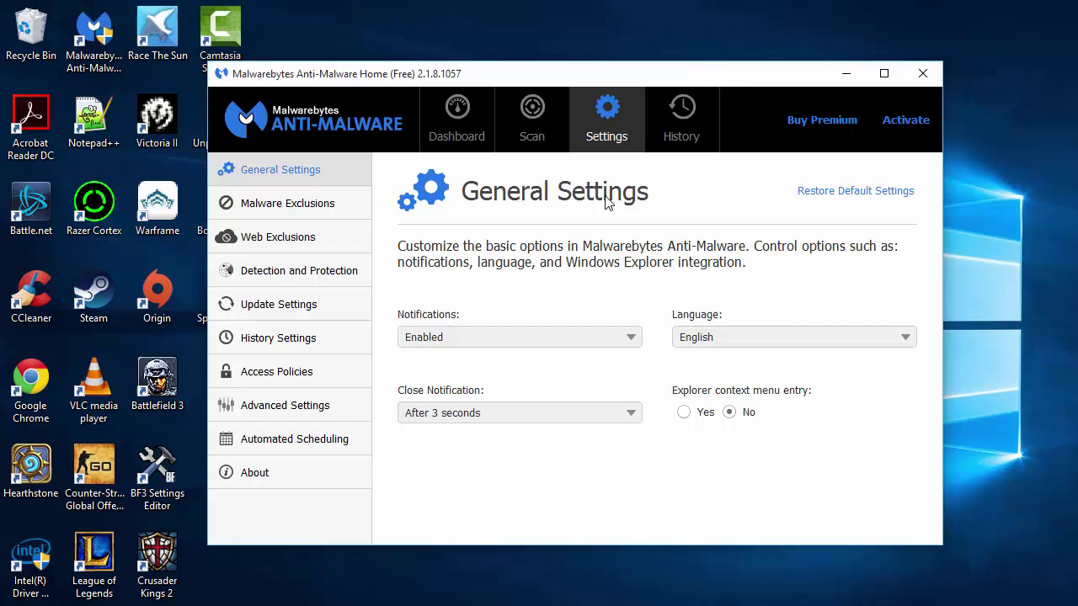
{"action": "left_click", "coordinate": [681, 122]}
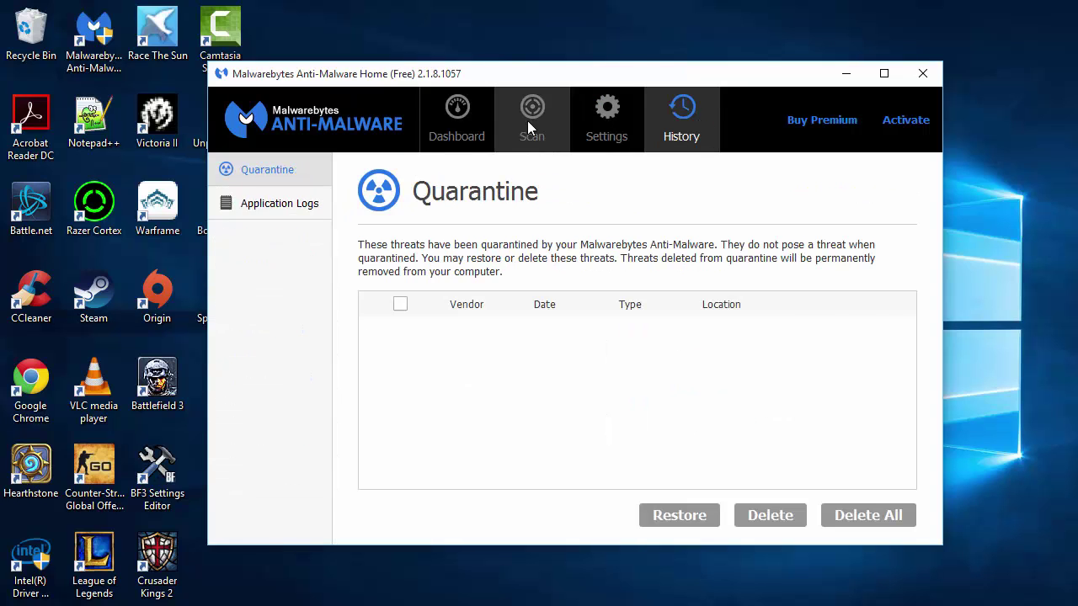
{"action": "left_click", "coordinate": [530, 121]}
{"action": "left_click", "coordinate": [462, 123]}
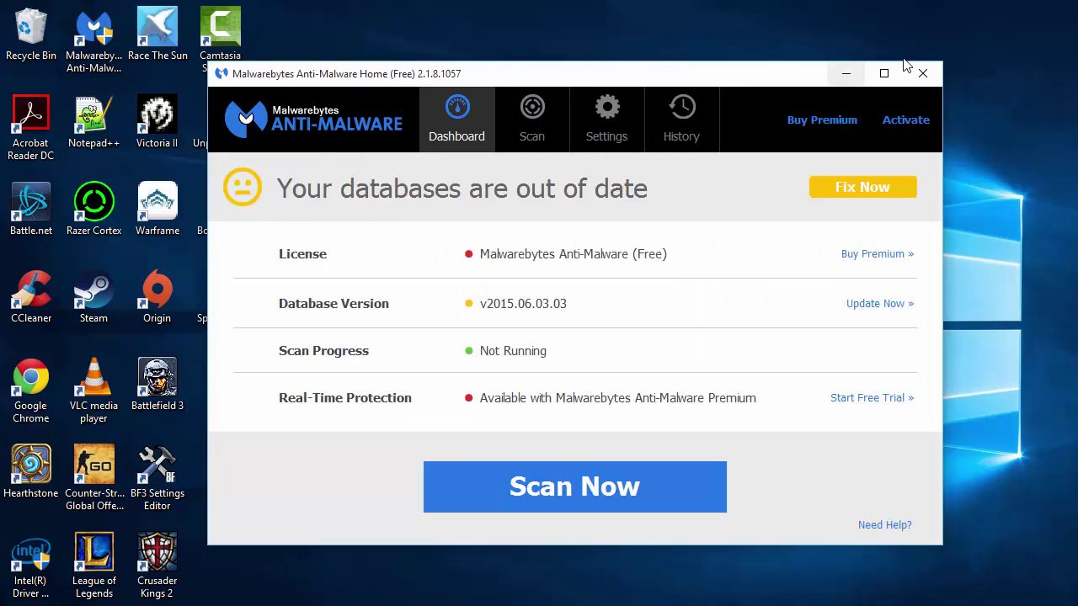
{"action": "left_click_drag", "start_coordinate": [686, 83], "coordinate": [630, 58]}
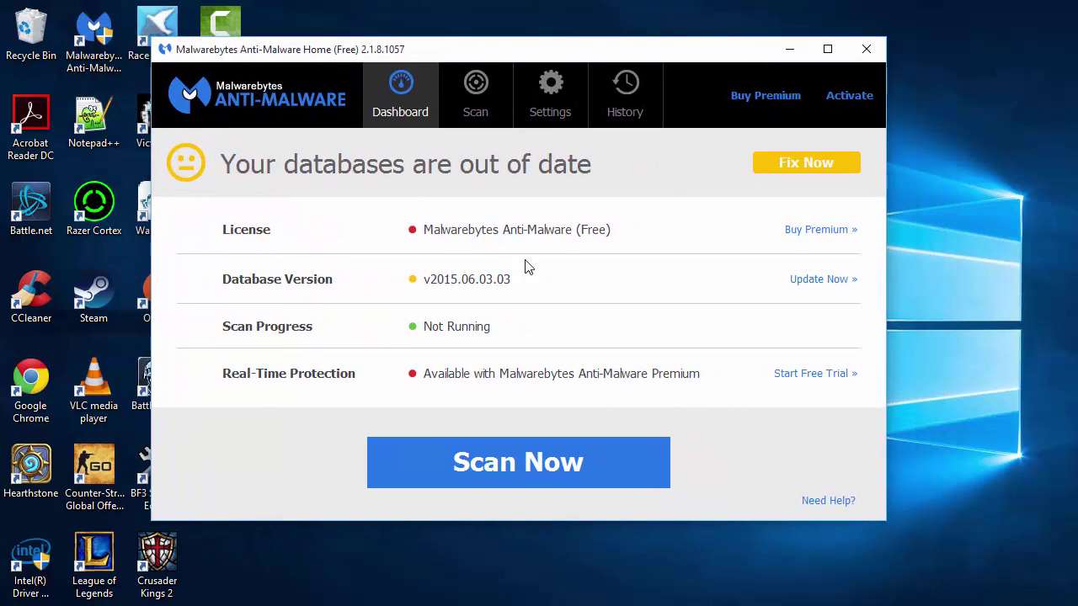
{"action": "left_click", "coordinate": [867, 50]}
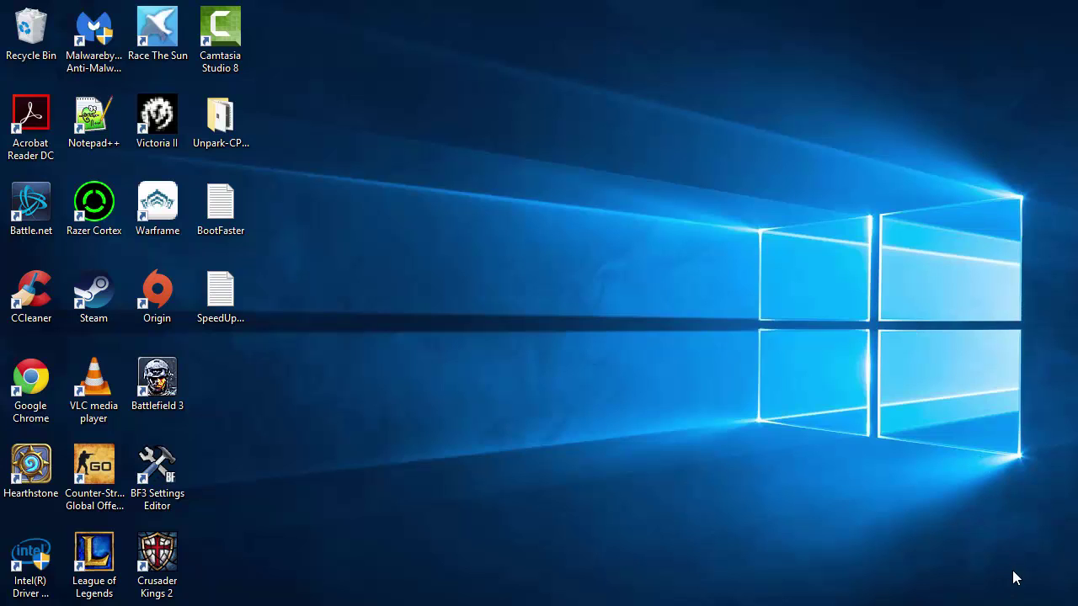
- Choose the High performance plan in Power Options from the battery icon, then close the window
{"action": "right_click", "coordinate": [1025, 605]}
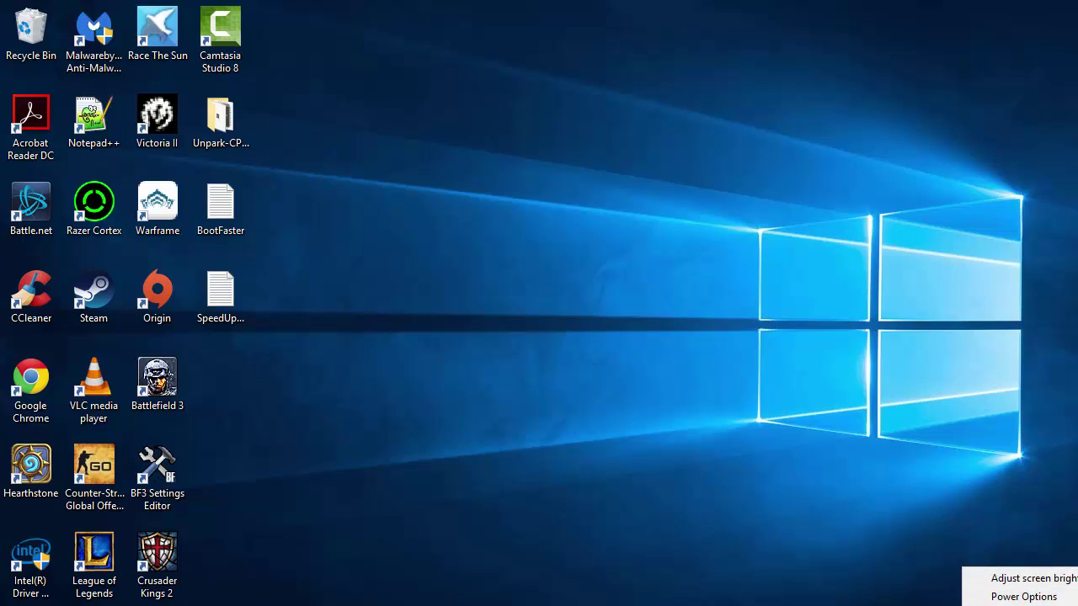
{"action": "left_click", "coordinate": [1019, 598]}
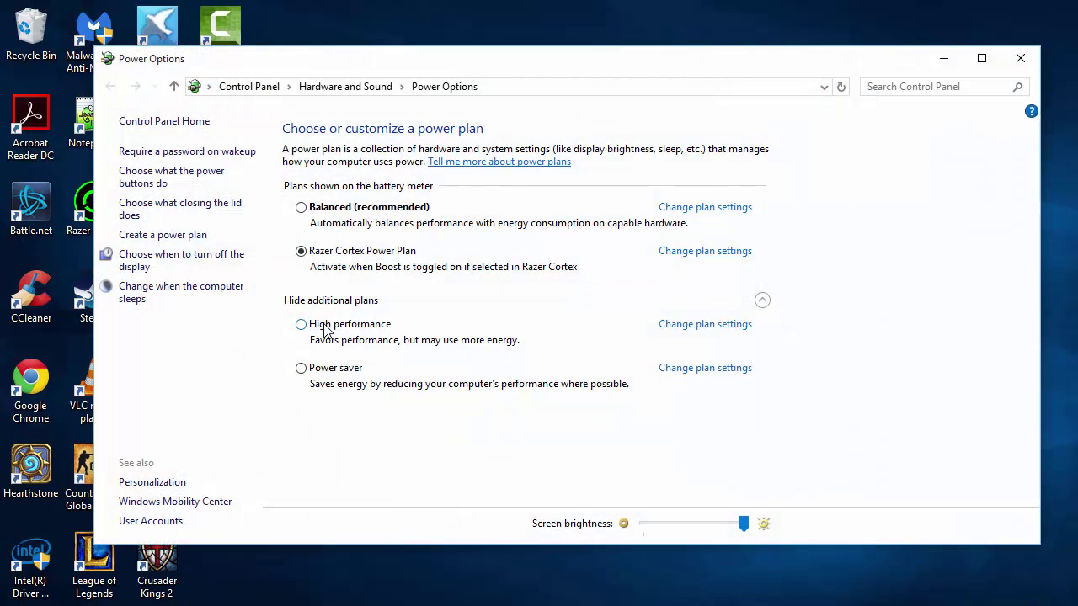
{"action": "left_click", "coordinate": [302, 325]}
{"action": "left_click_drag", "start_coordinate": [514, 70], "coordinate": [508, 19]}
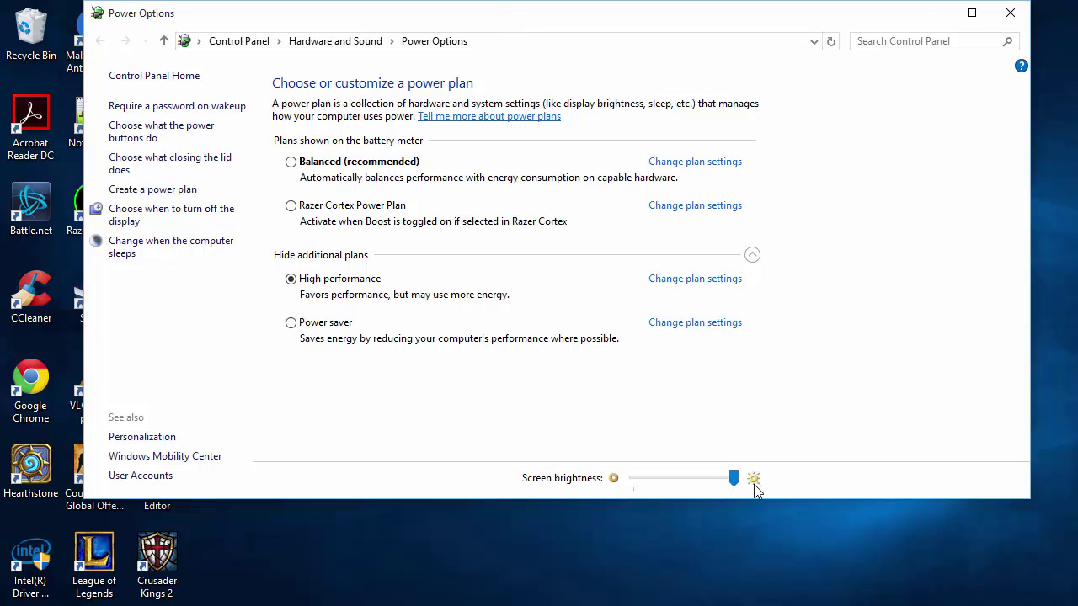
{"action": "left_click_drag", "start_coordinate": [1027, 502], "coordinate": [853, 530]}
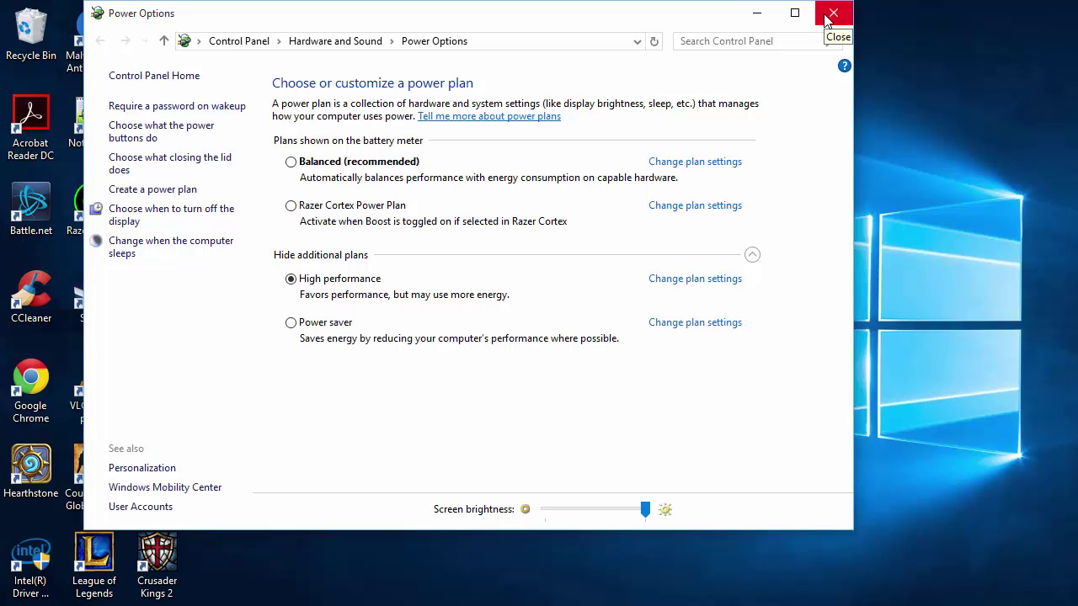
{"action": "left_click", "coordinate": [830, 14]}
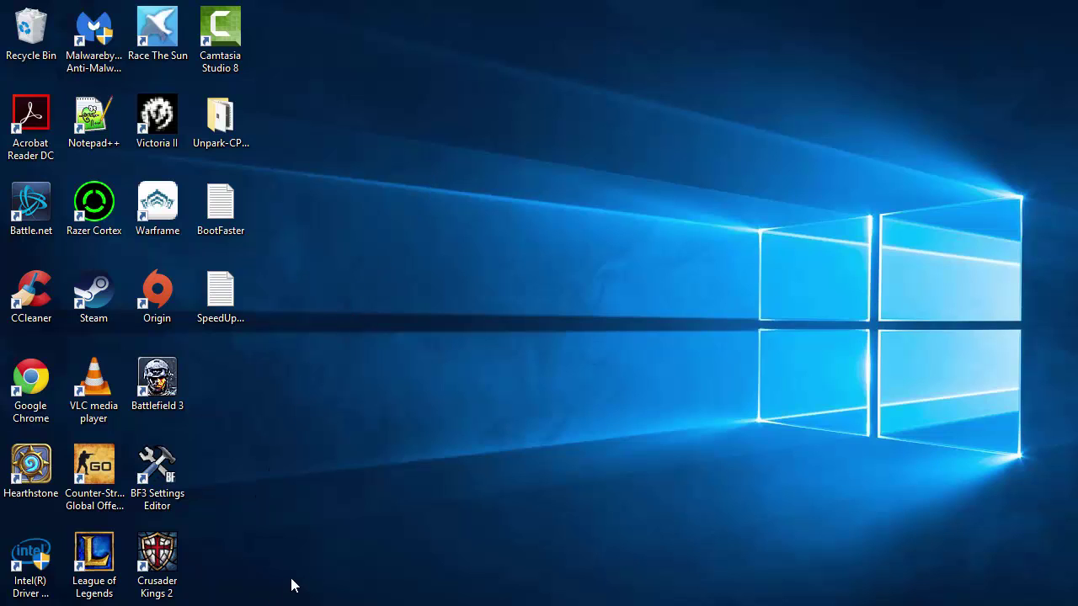
- Search for 'my computer' and open This PC's Properties to see edition, processor and RAM
{"action": "key", "text": "super+s"}
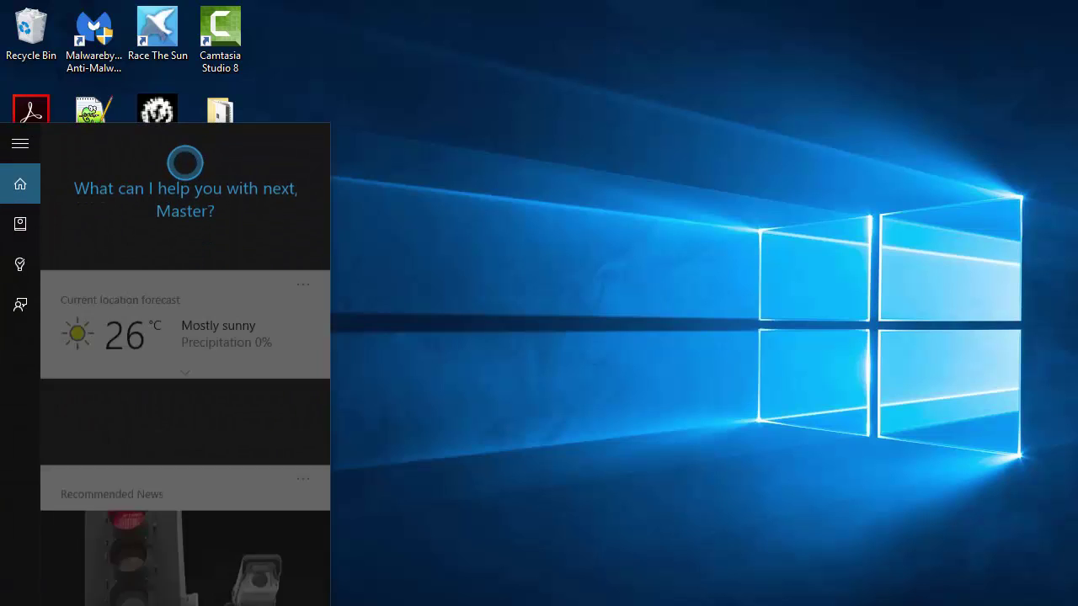
{"action": "type", "text": "my computer"}
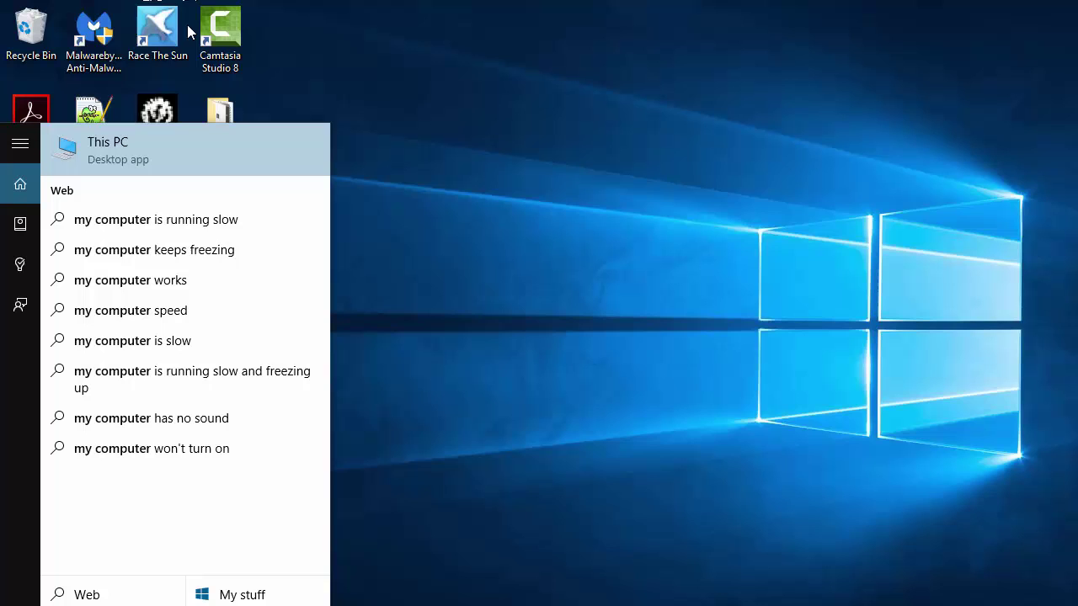
{"action": "right_click", "coordinate": [127, 162]}
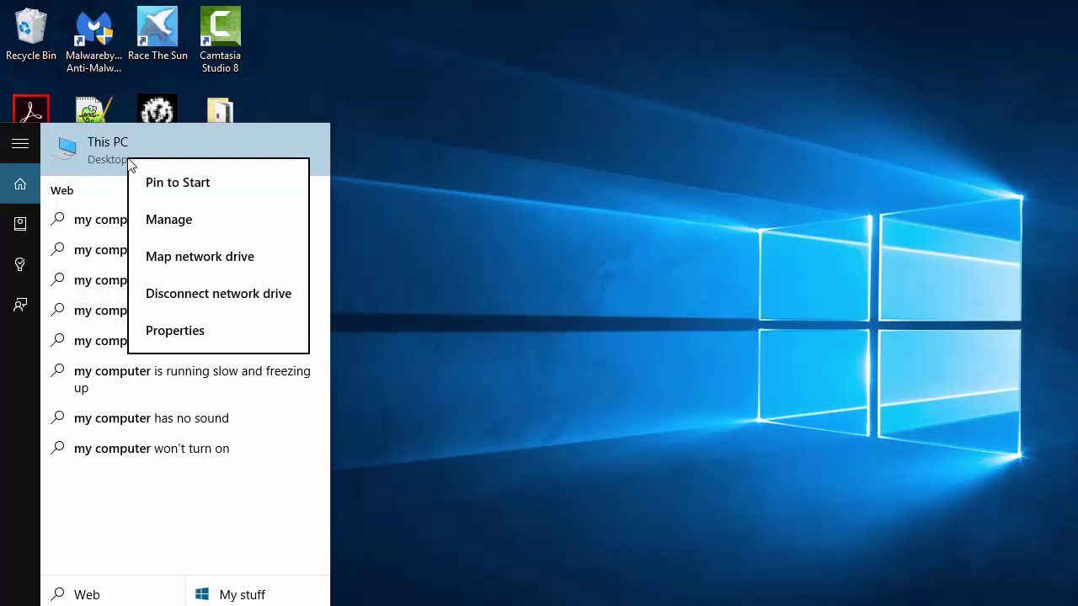
{"action": "left_click", "coordinate": [144, 328]}
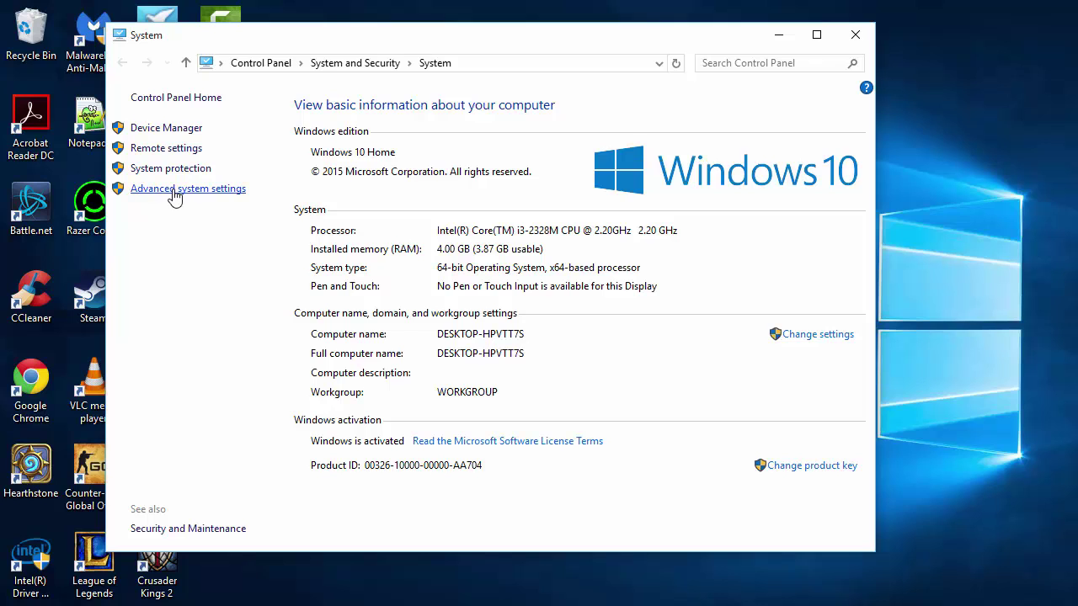
- Apply 'Adjust for best performance' in the Performance Options visual effects
{"action": "left_click", "coordinate": [174, 192]}
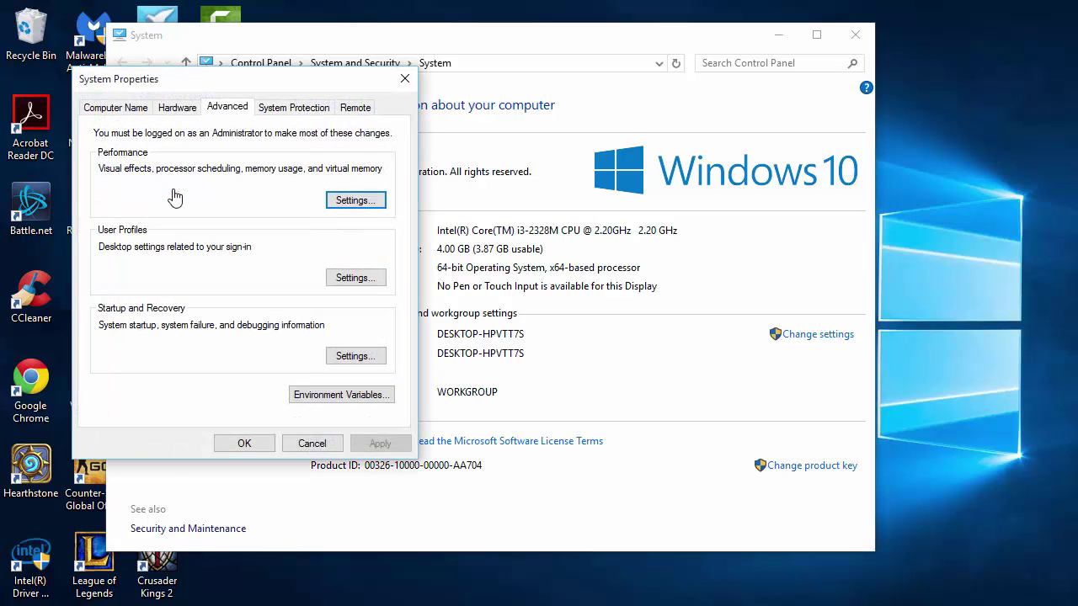
{"action": "left_click", "coordinate": [348, 202]}
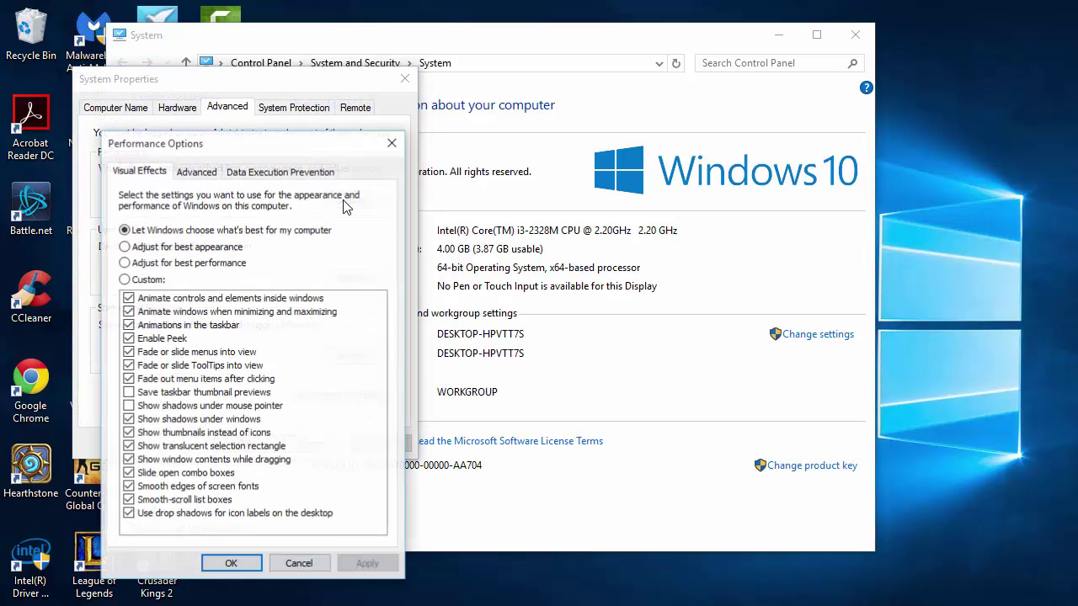
{"action": "left_click", "coordinate": [125, 262]}
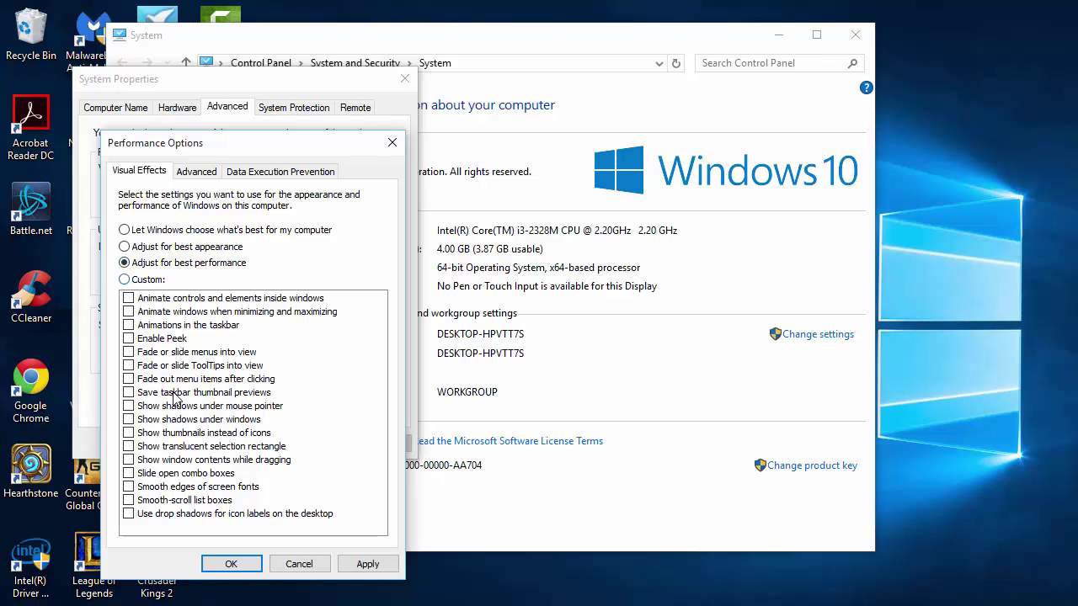
{"action": "left_click", "coordinate": [367, 566]}
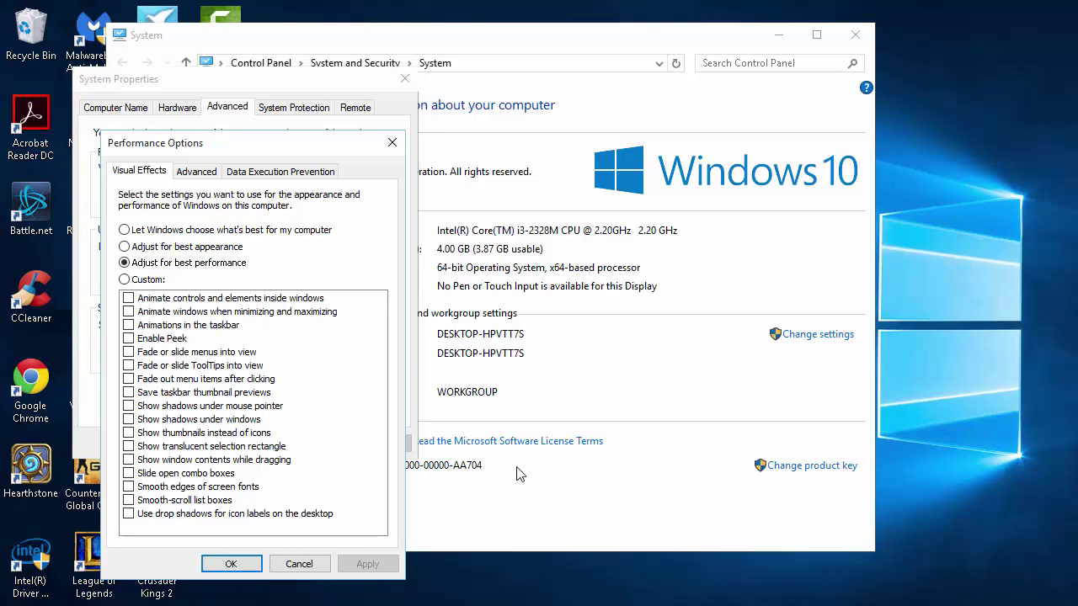
- Switch visual effects back to 'Let Windows choose what's best for my computer' and apply
{"action": "left_click_drag", "start_coordinate": [327, 144], "coordinate": [356, 52]}
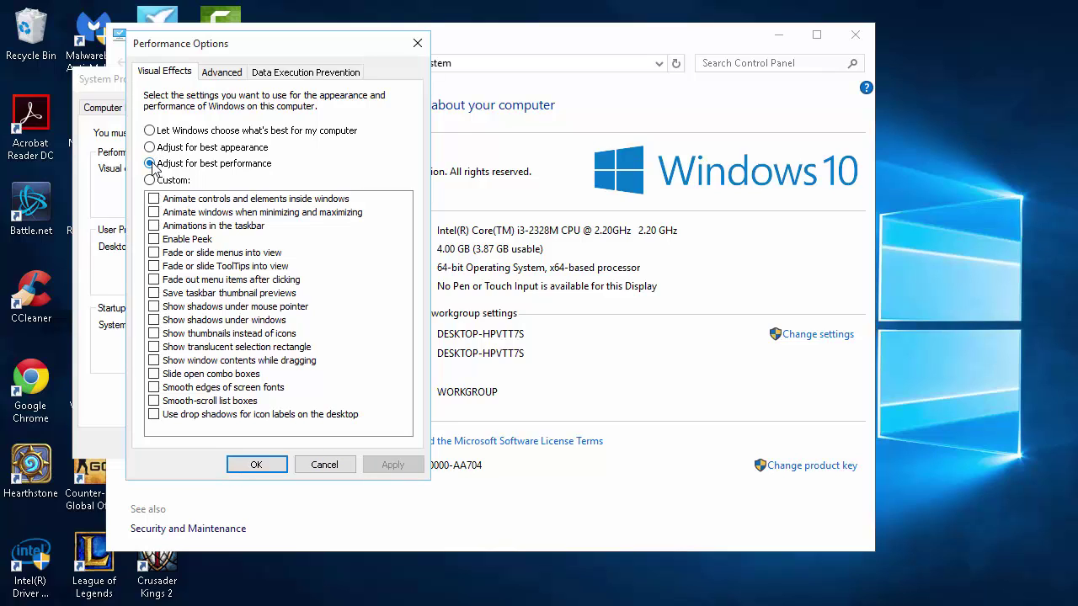
{"action": "left_click", "coordinate": [151, 131]}
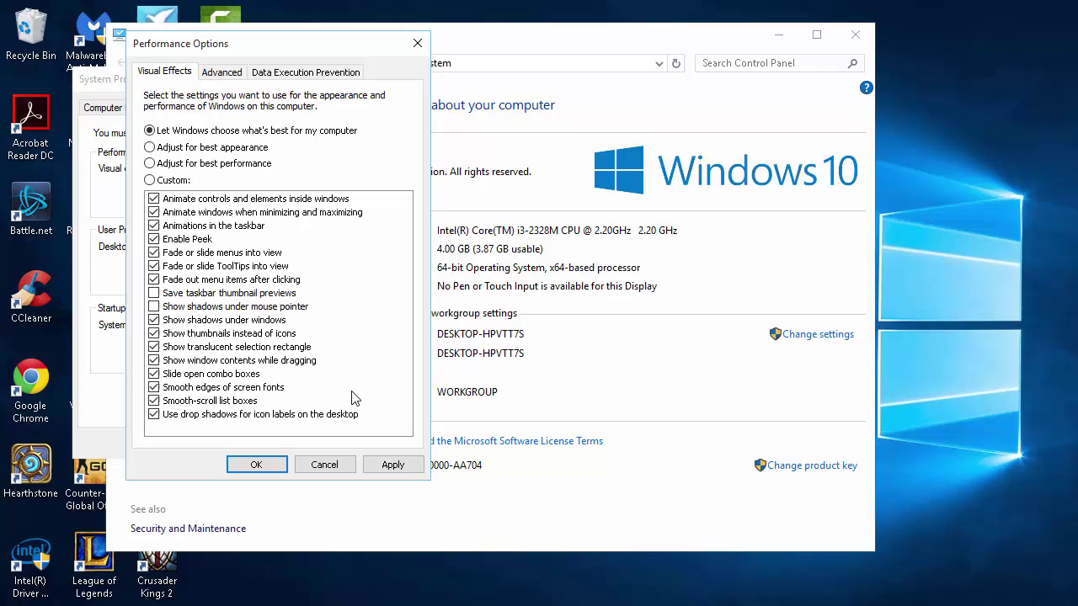
{"action": "left_click", "coordinate": [402, 465]}
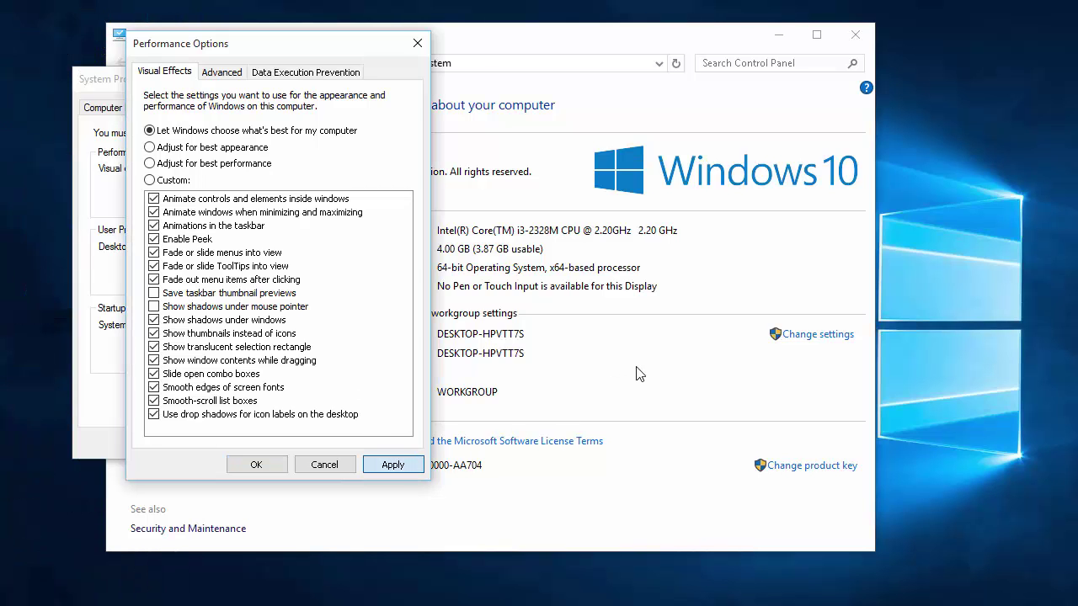
- Close Performance Options, the System window and System Properties to return to the desktop
{"action": "left_click", "coordinate": [417, 43]}
{"action": "left_click", "coordinate": [856, 34]}
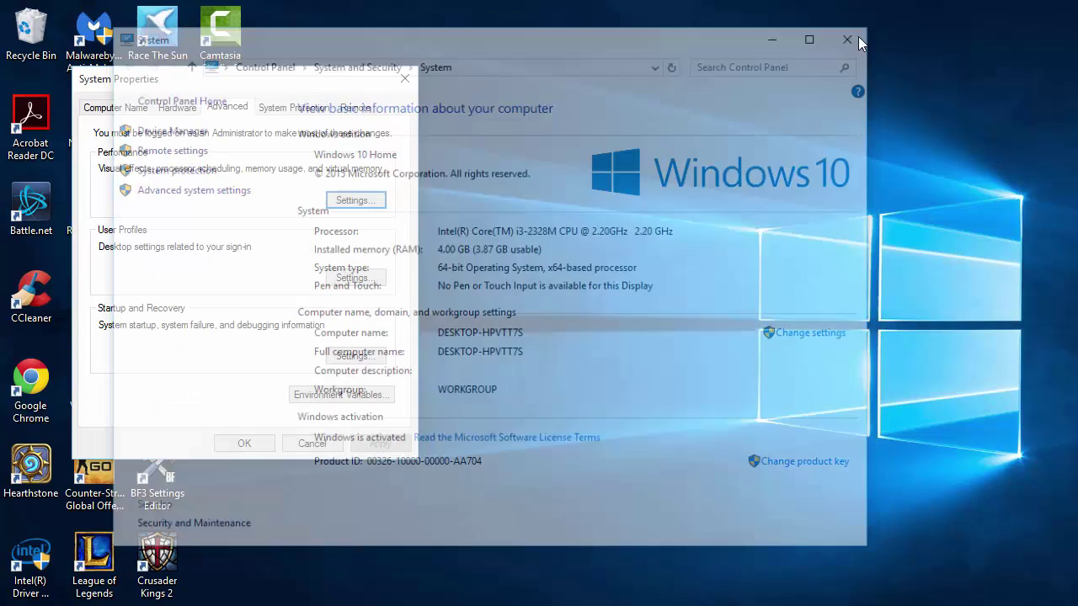
{"action": "left_click", "coordinate": [404, 78]}
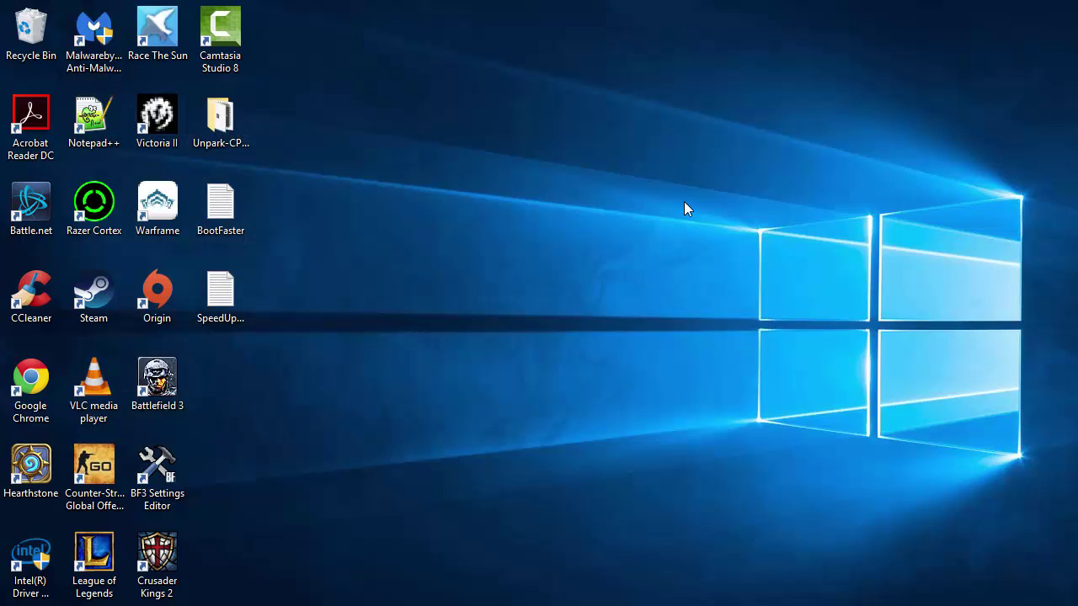